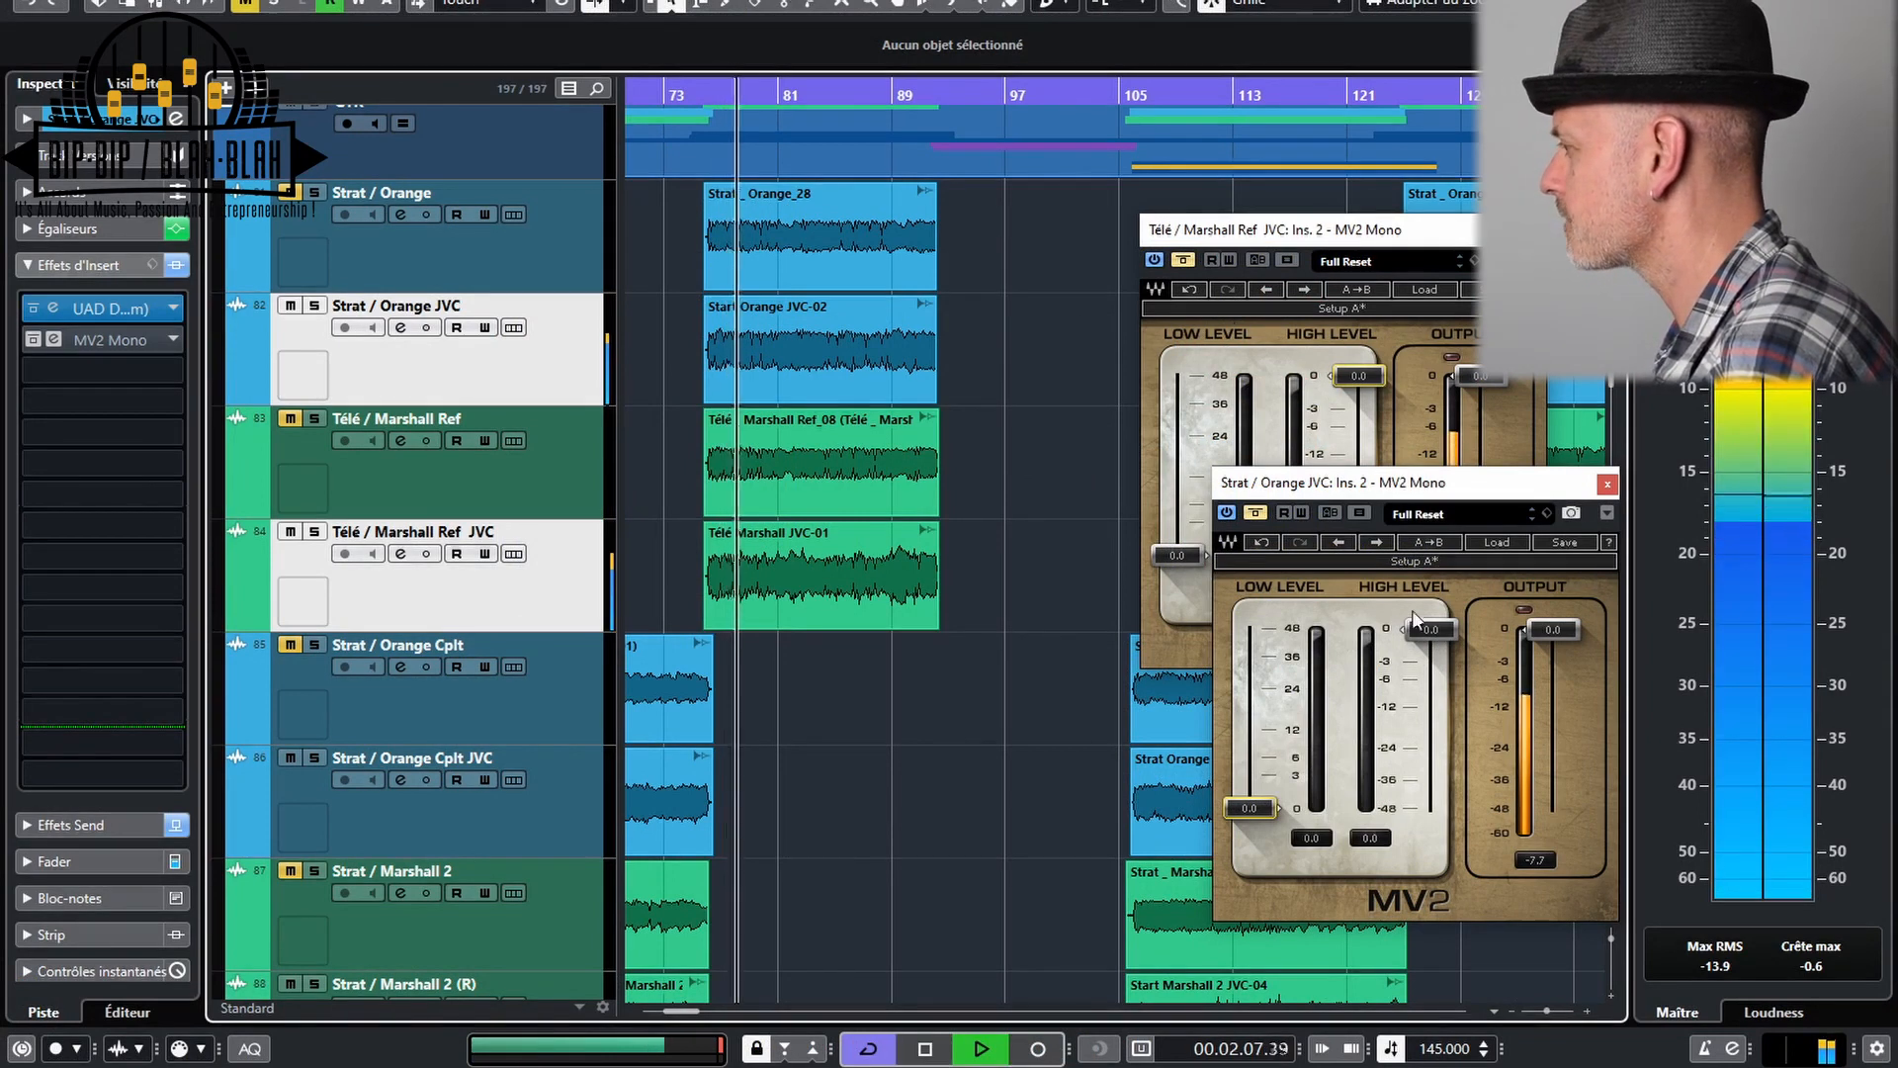
Arrange the MV2 windows of the Télé / Marshall Ref JVC and Strat / Orange JVC tracks side by side, and stop playback
{"action": "left_click_drag", "start_coordinate": [1413, 483], "coordinate": [1645, 425]}
{"action": "left_click_drag", "start_coordinate": [1434, 236], "coordinate": [1286, 382]}
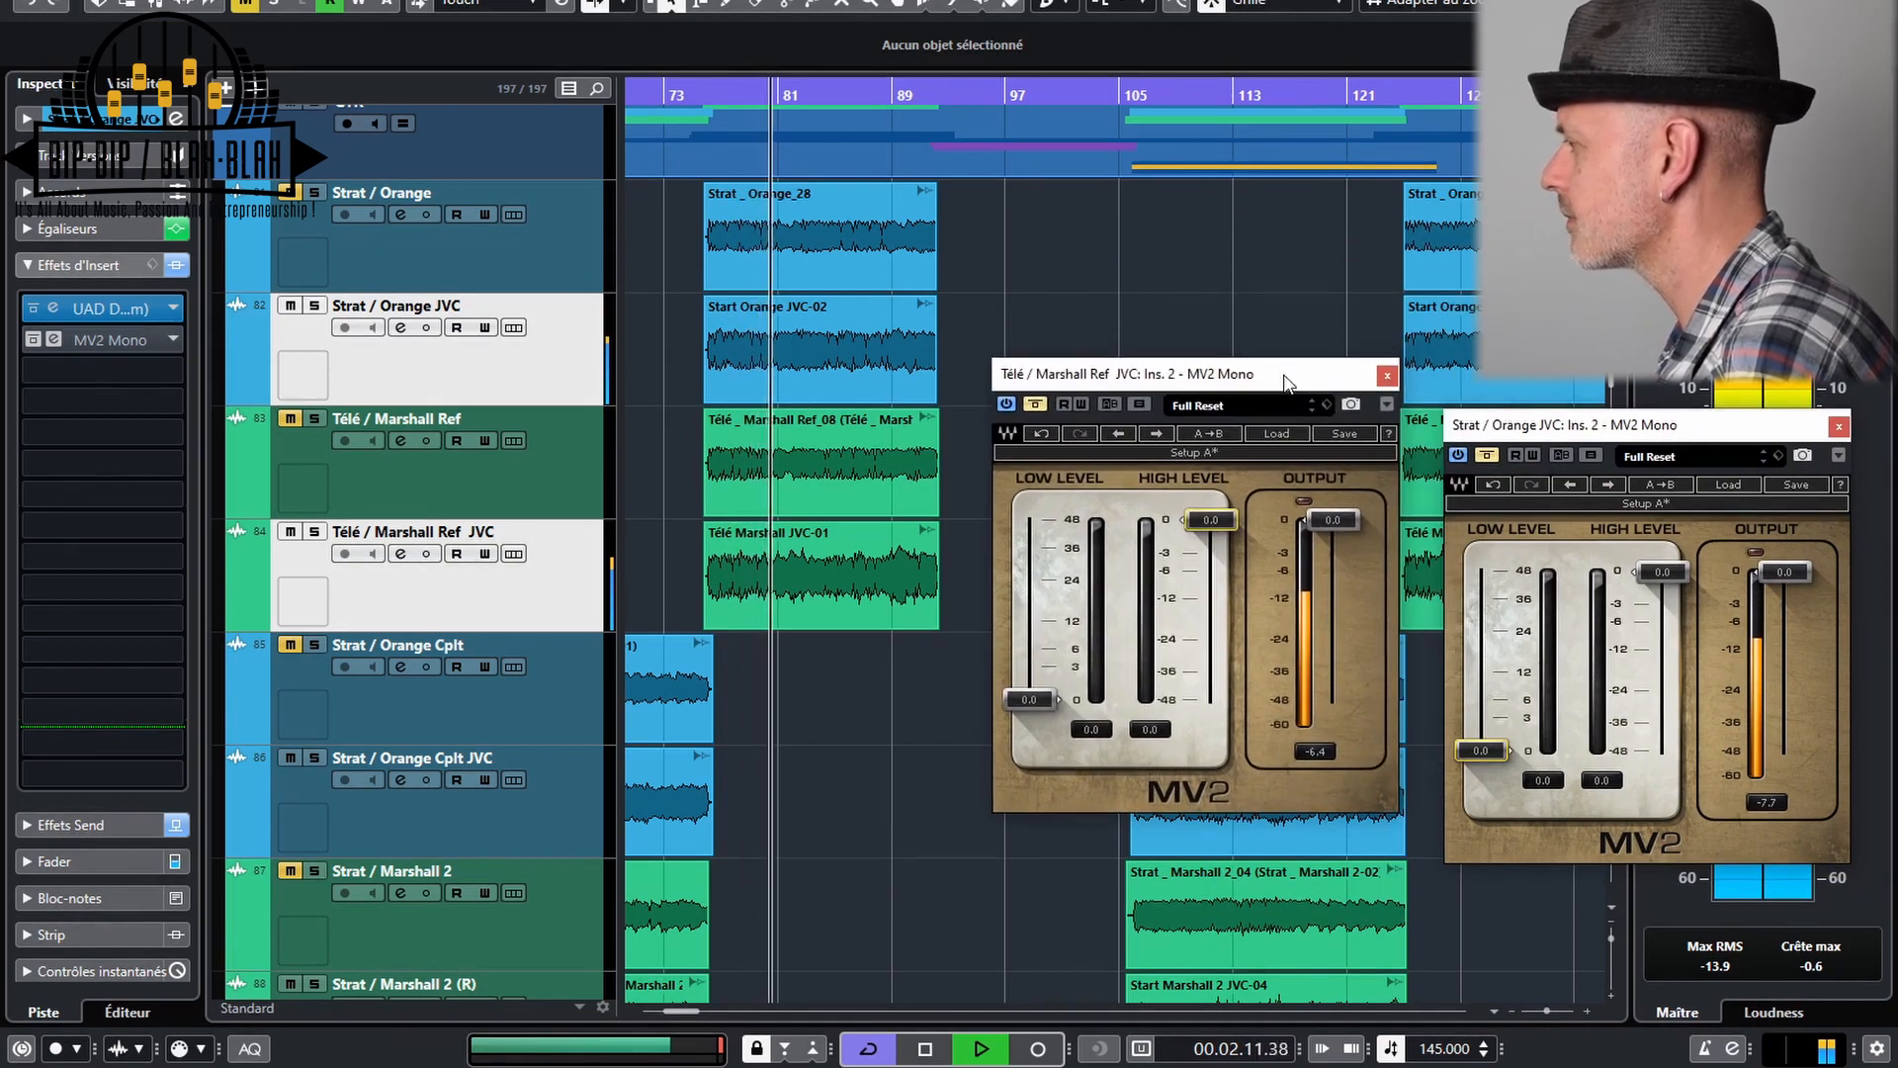
{"action": "key", "text": "space"}
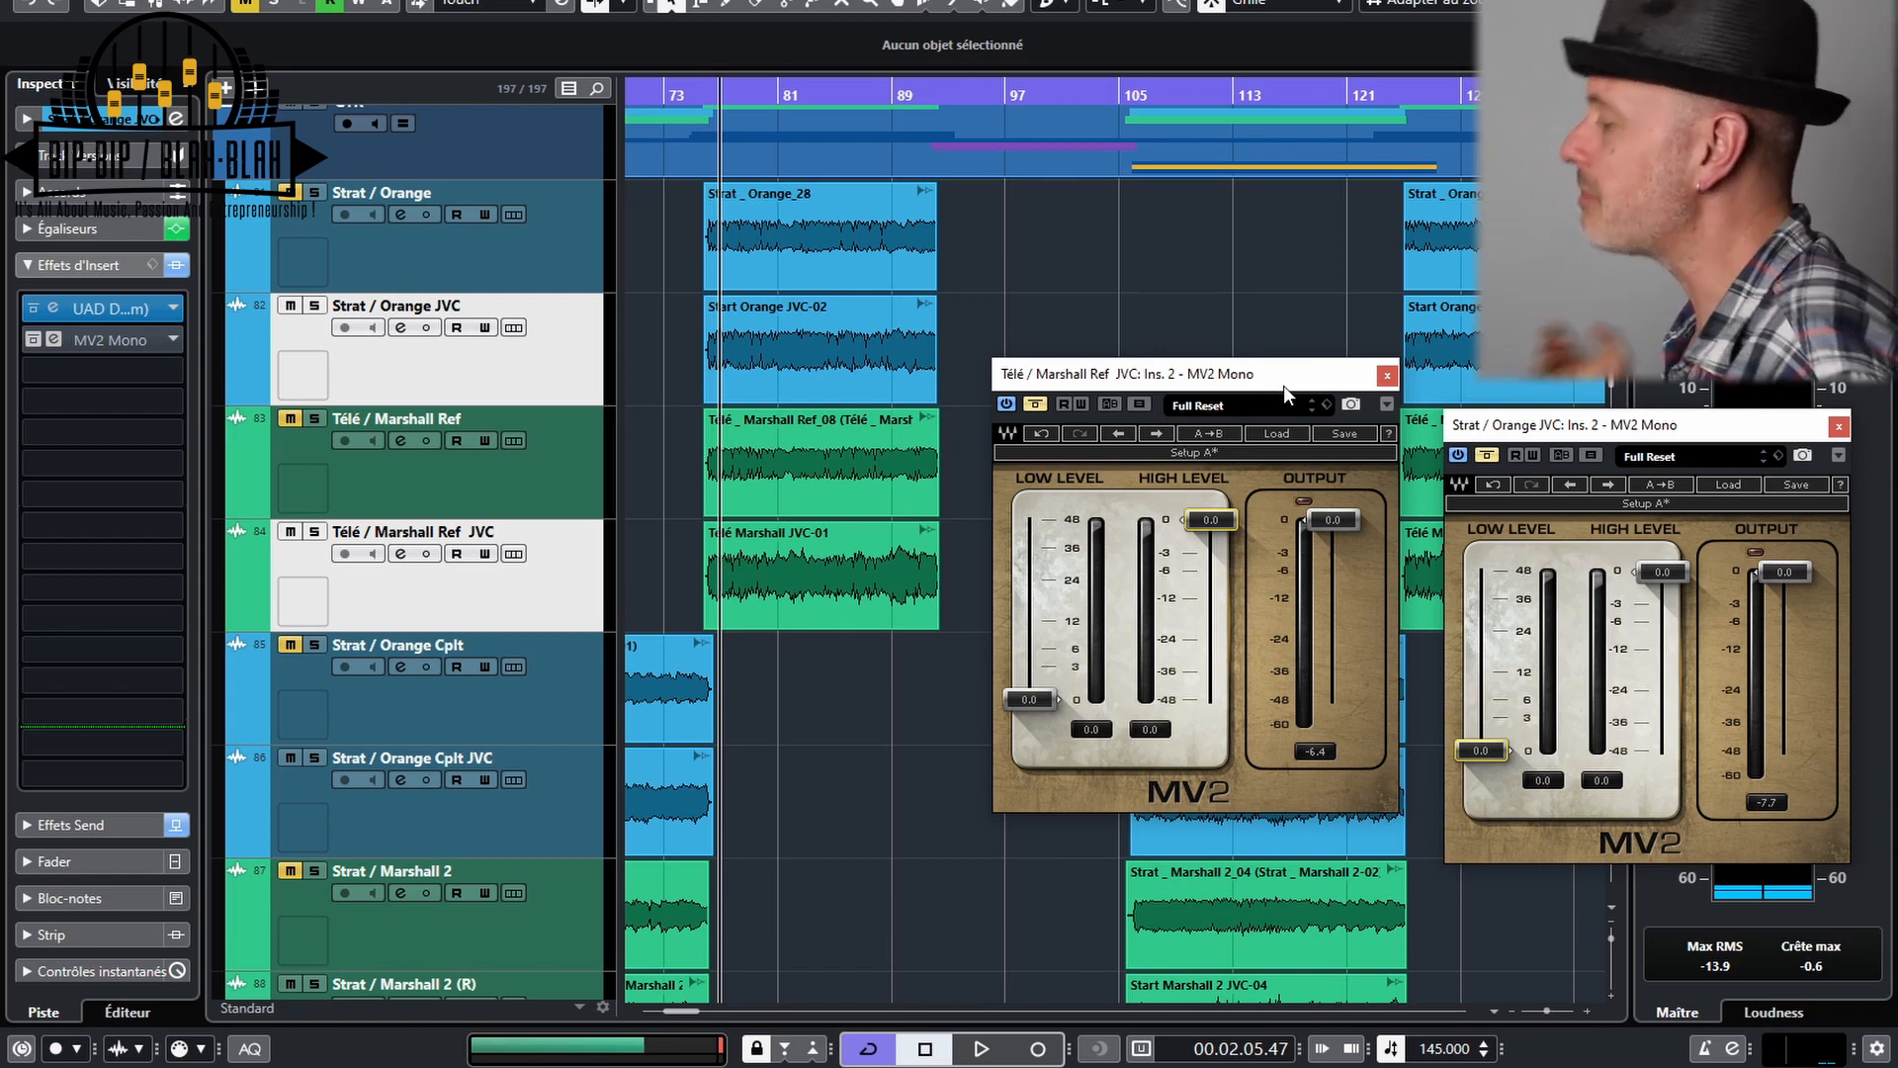
{"action": "left_click_drag", "start_coordinate": [1289, 379], "coordinate": [1171, 427]}
{"action": "left_click_drag", "start_coordinate": [1557, 429], "coordinate": [1422, 418]}
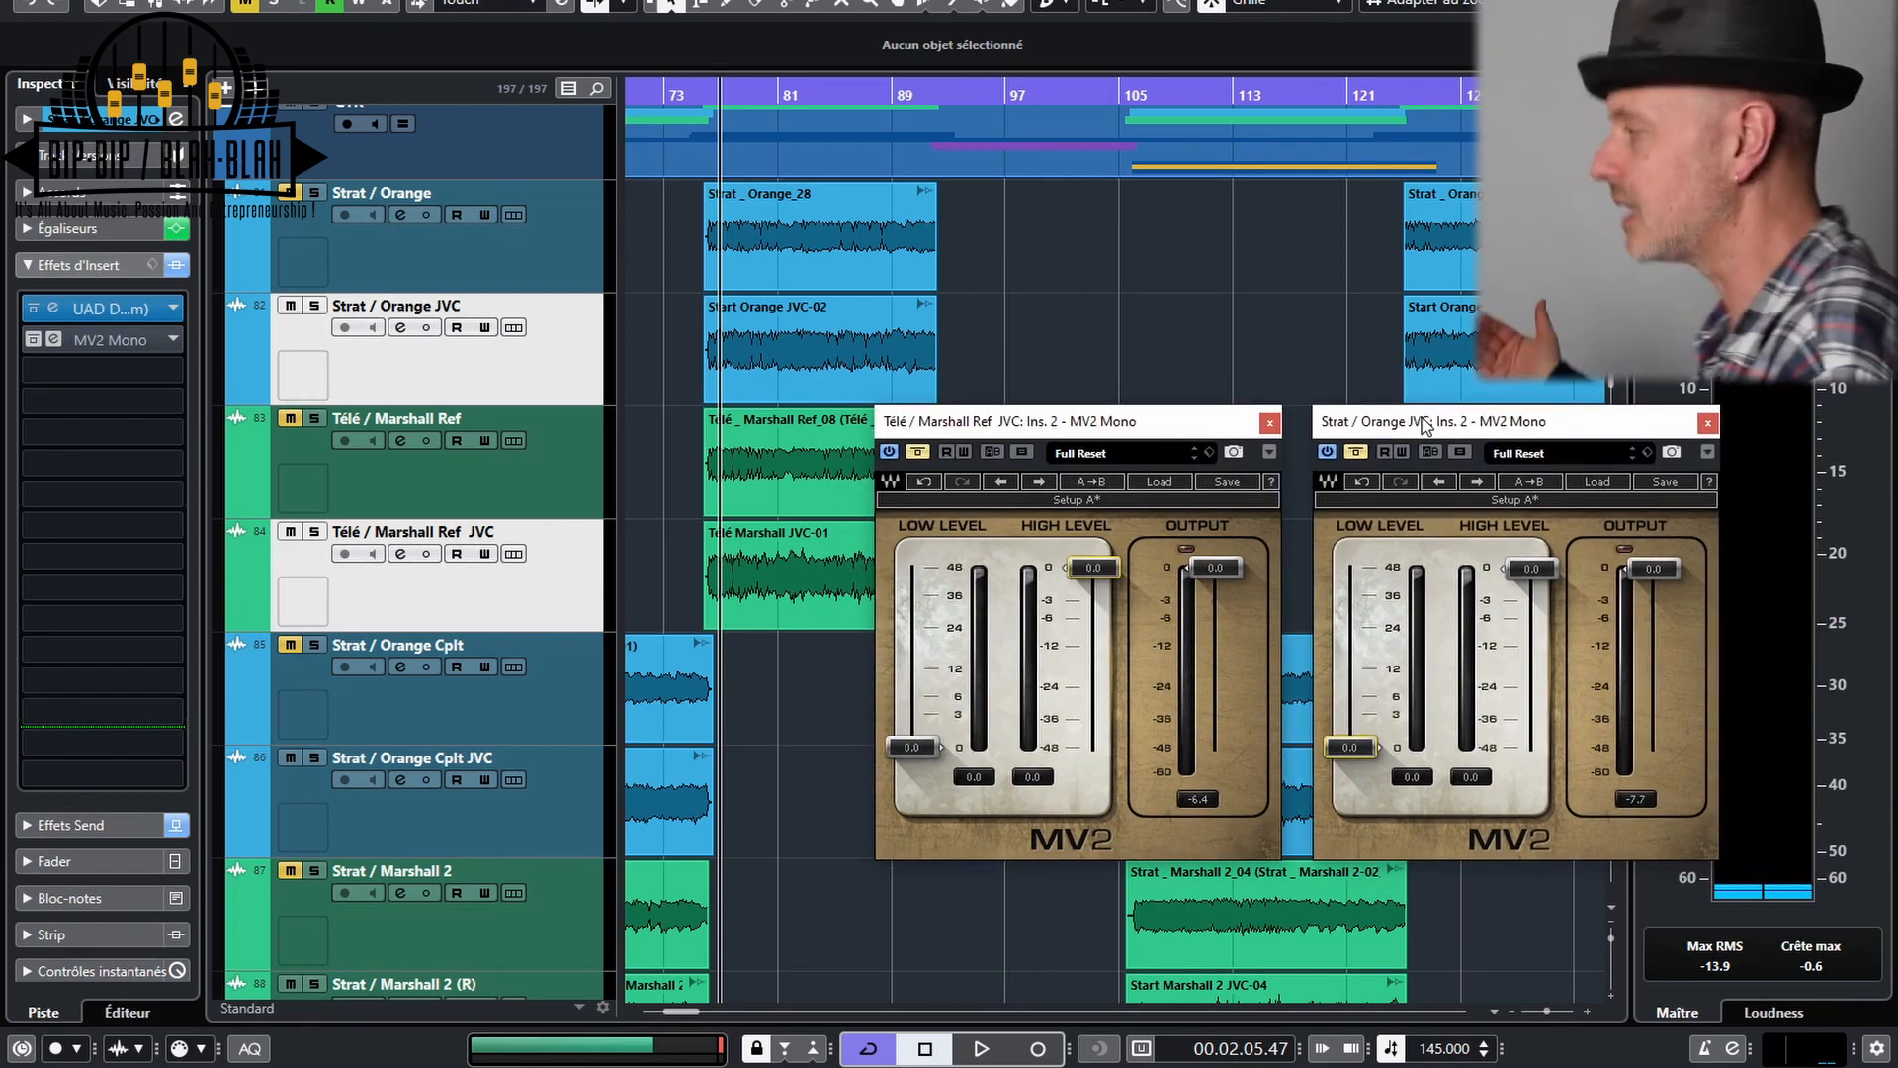
During playback, set both guitars' MV2 low level to 4.5, high level to about -5 and output to about -2, comparing with bypass
{"action": "key", "text": "space"}
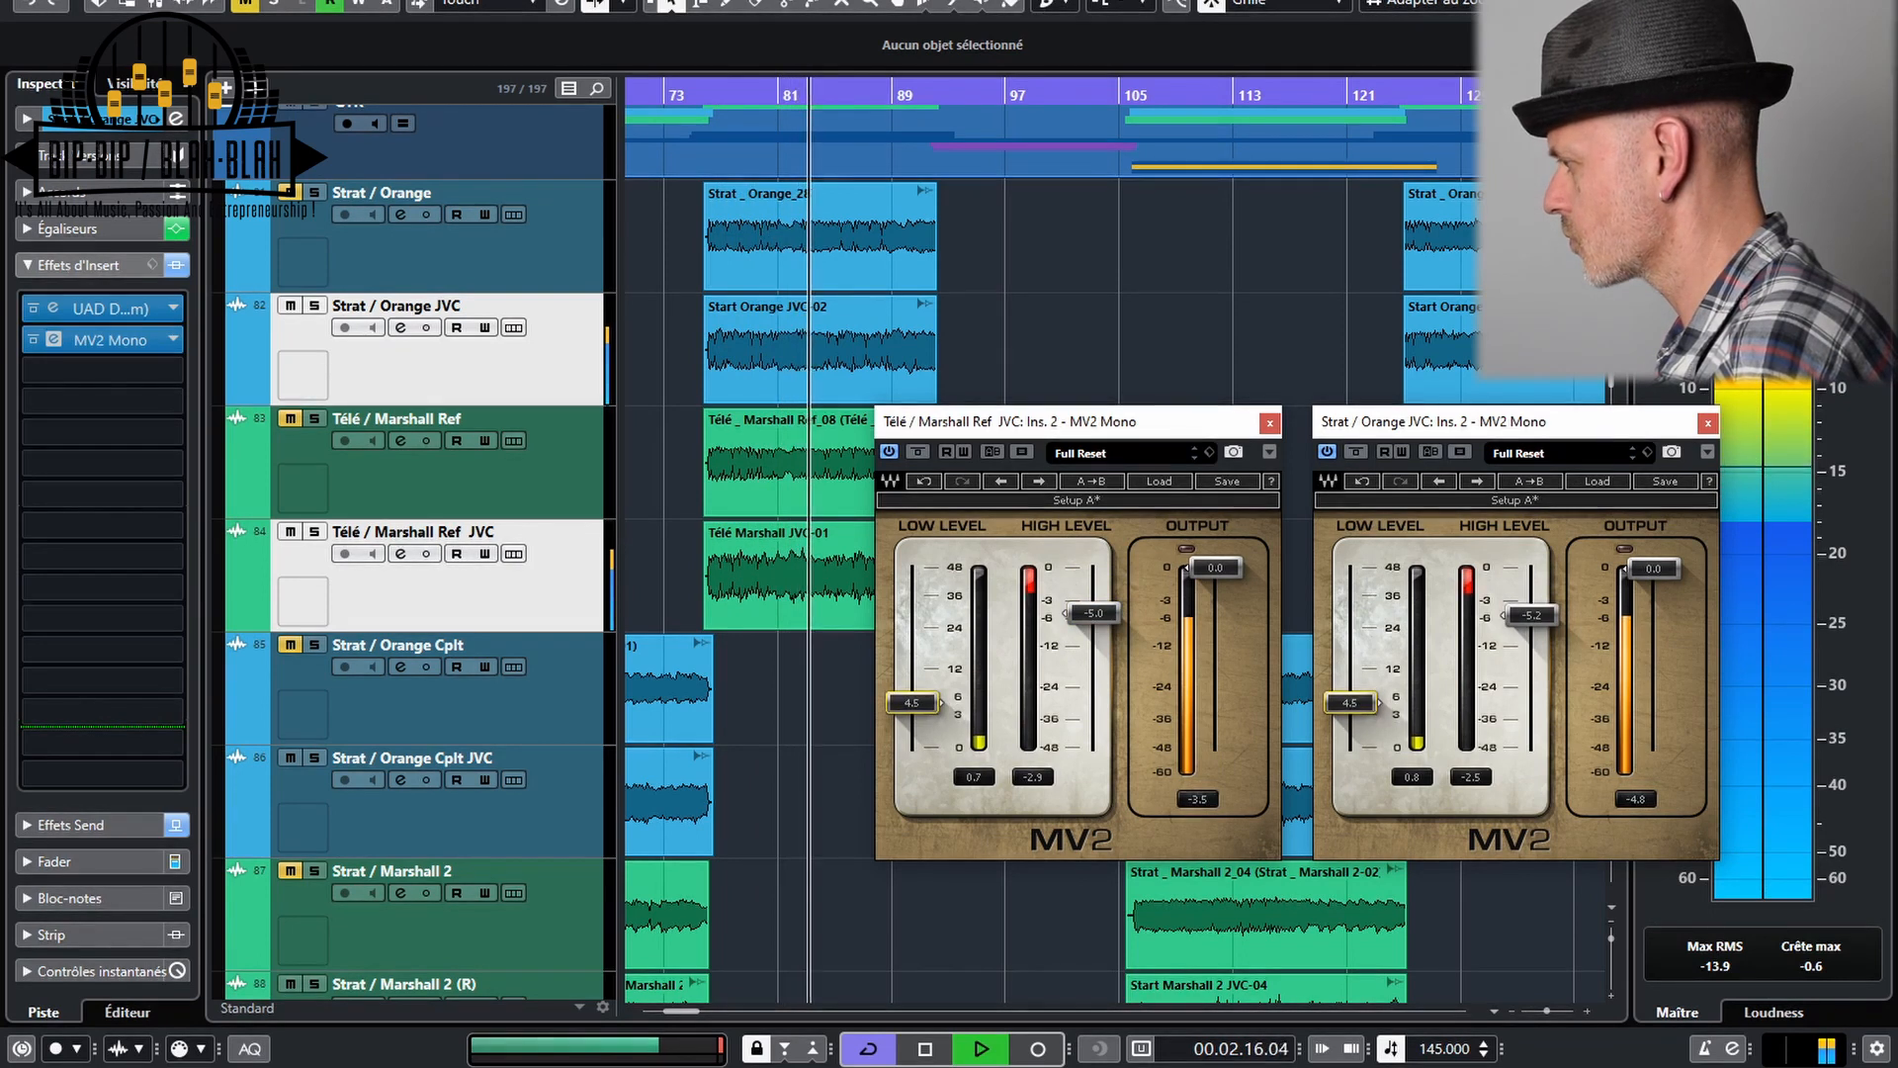
{"action": "left_click_drag", "start_coordinate": [1653, 573], "coordinate": [1652, 599]}
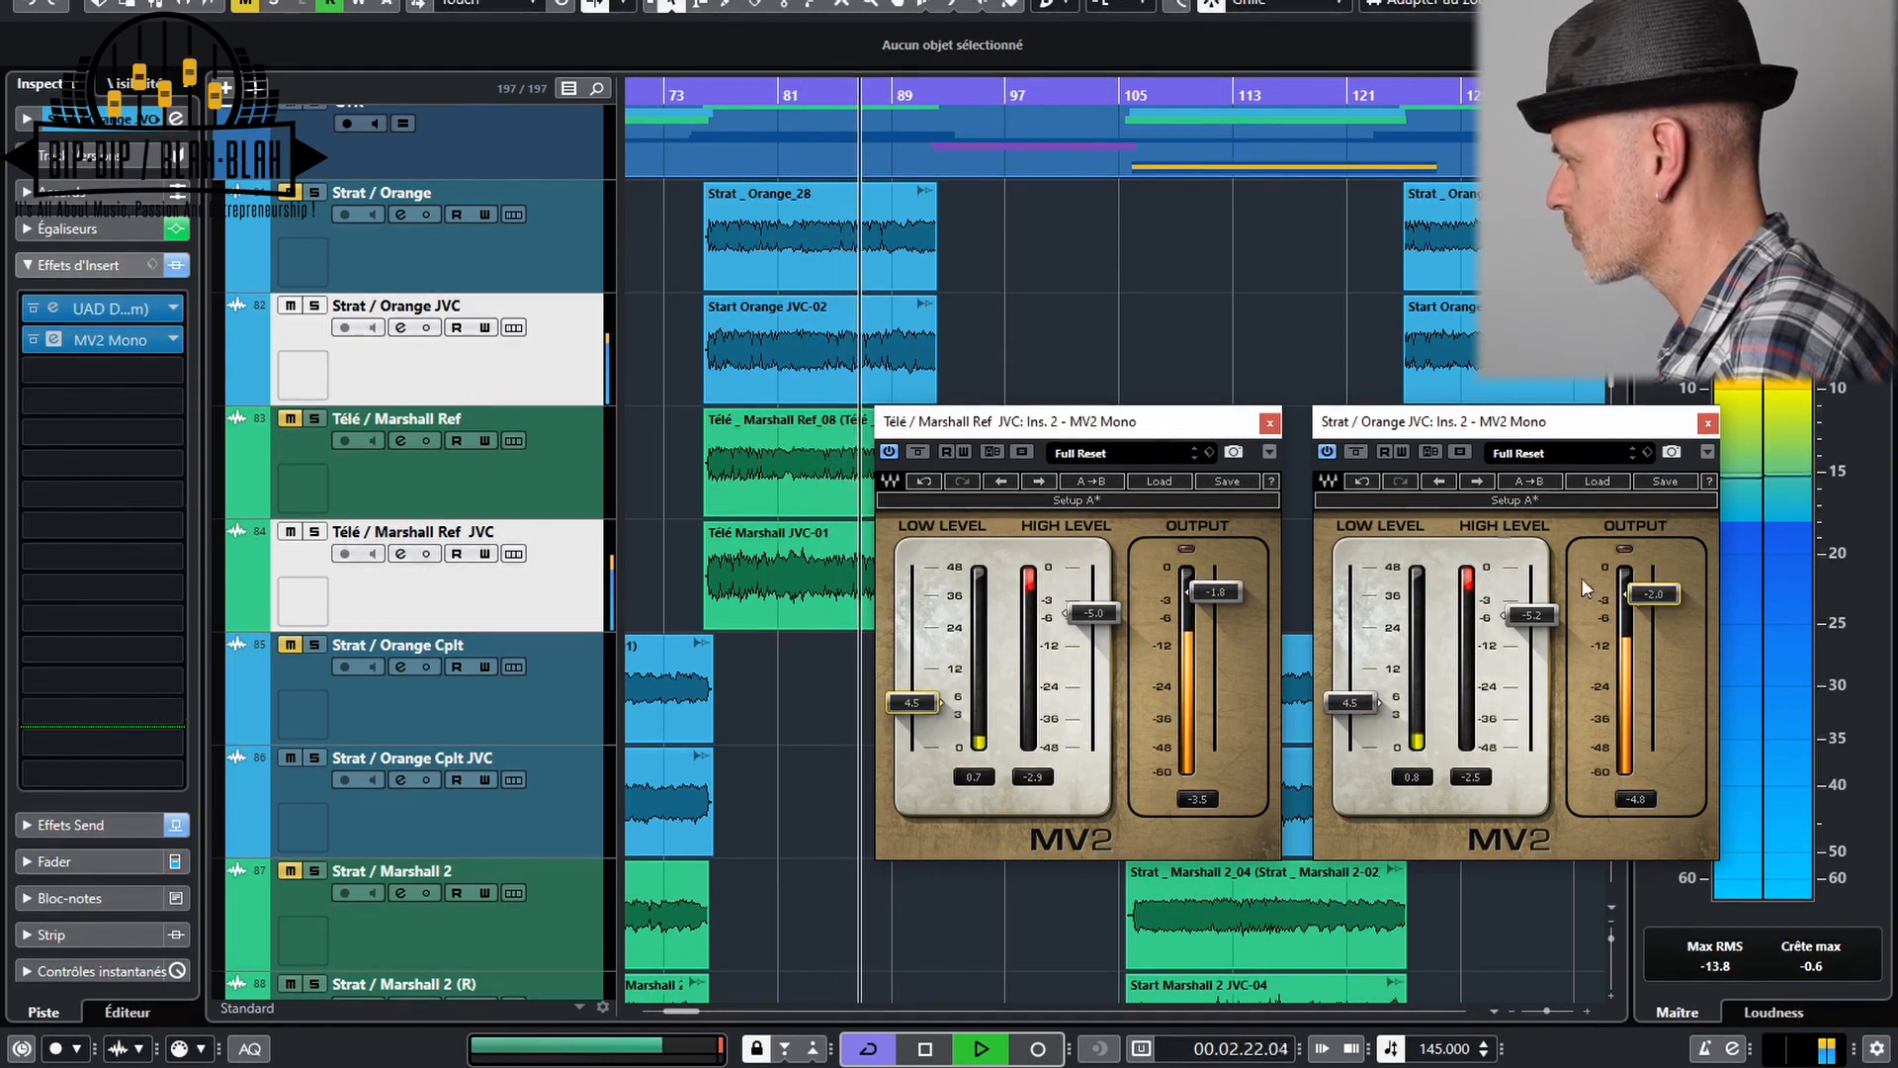
{"action": "left_click", "coordinate": [1369, 453]}
{"action": "left_click", "coordinate": [1356, 453]}
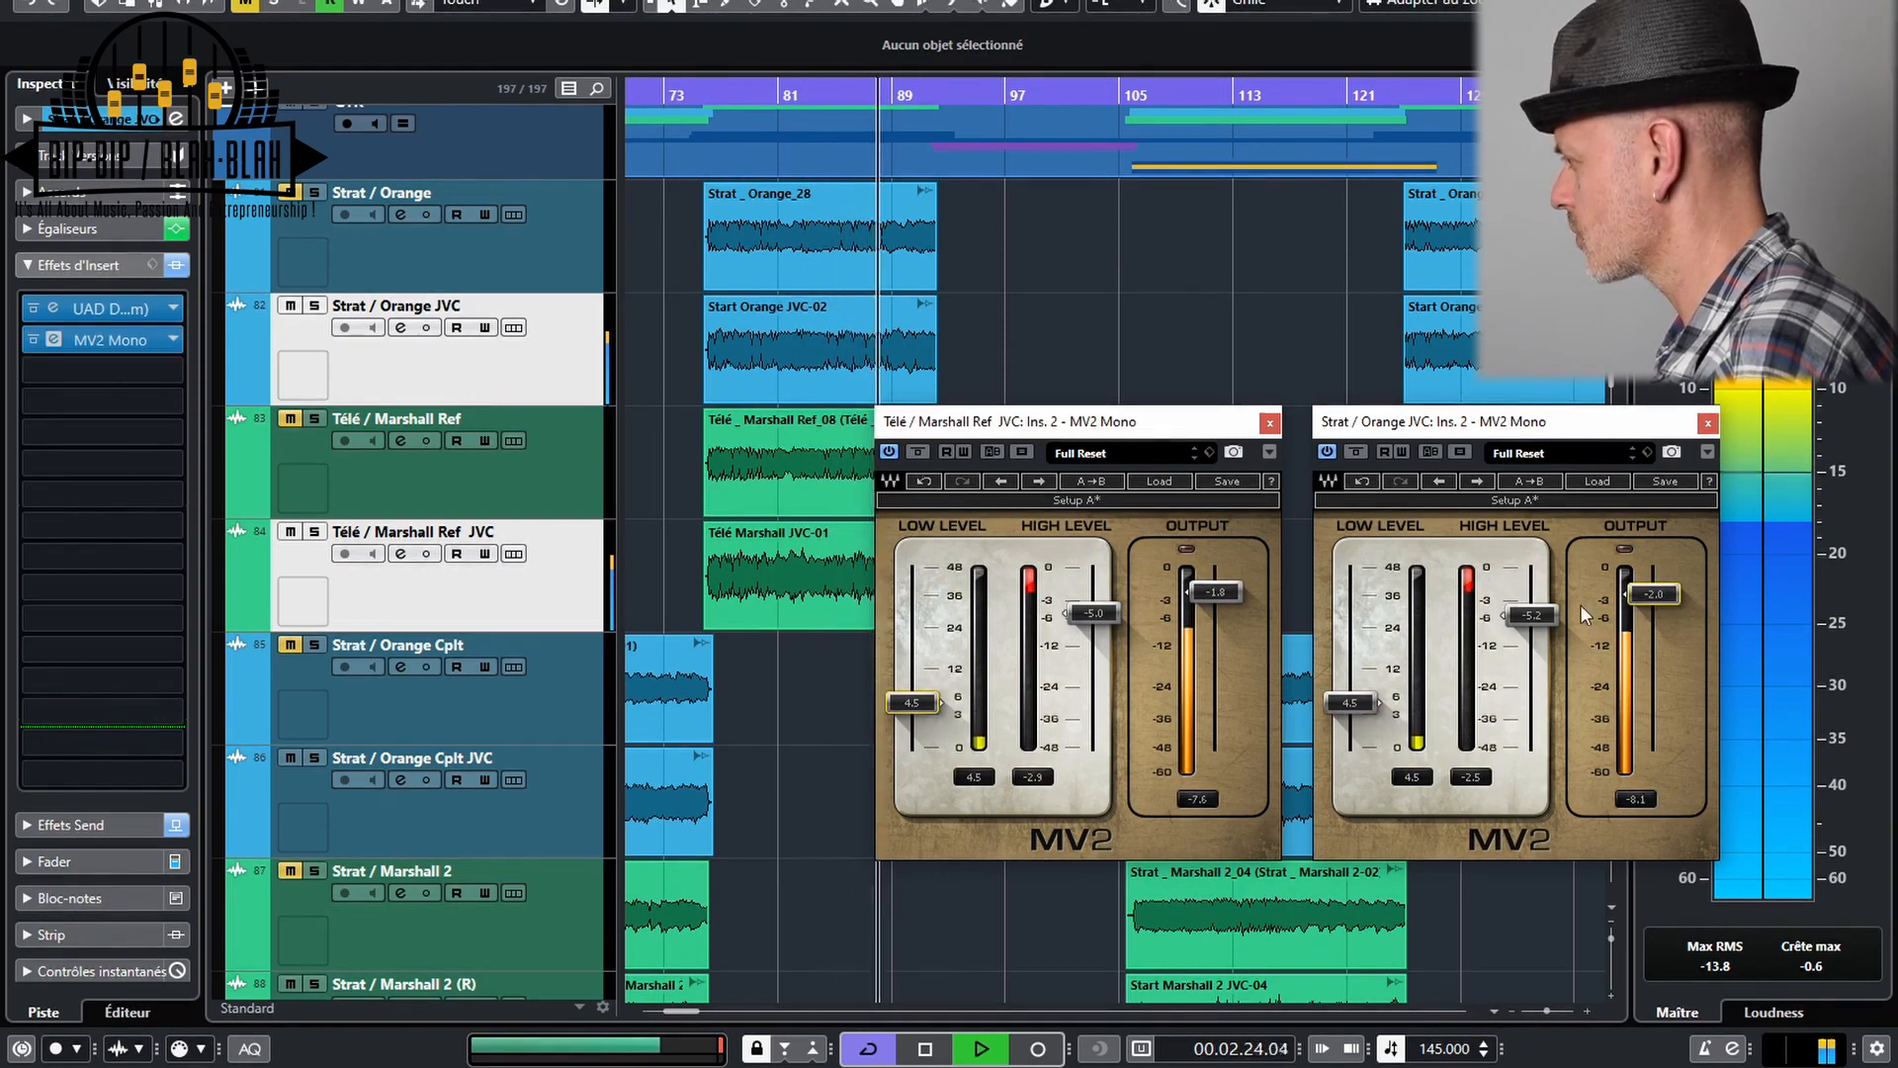
Lower the MV2 output to -3.0 on Strat / Orange JVC and -2.7 on Télé / Marshall Ref JVC, comparing with bypass
{"action": "left_click_drag", "start_coordinate": [1652, 594], "coordinate": [1652, 601]}
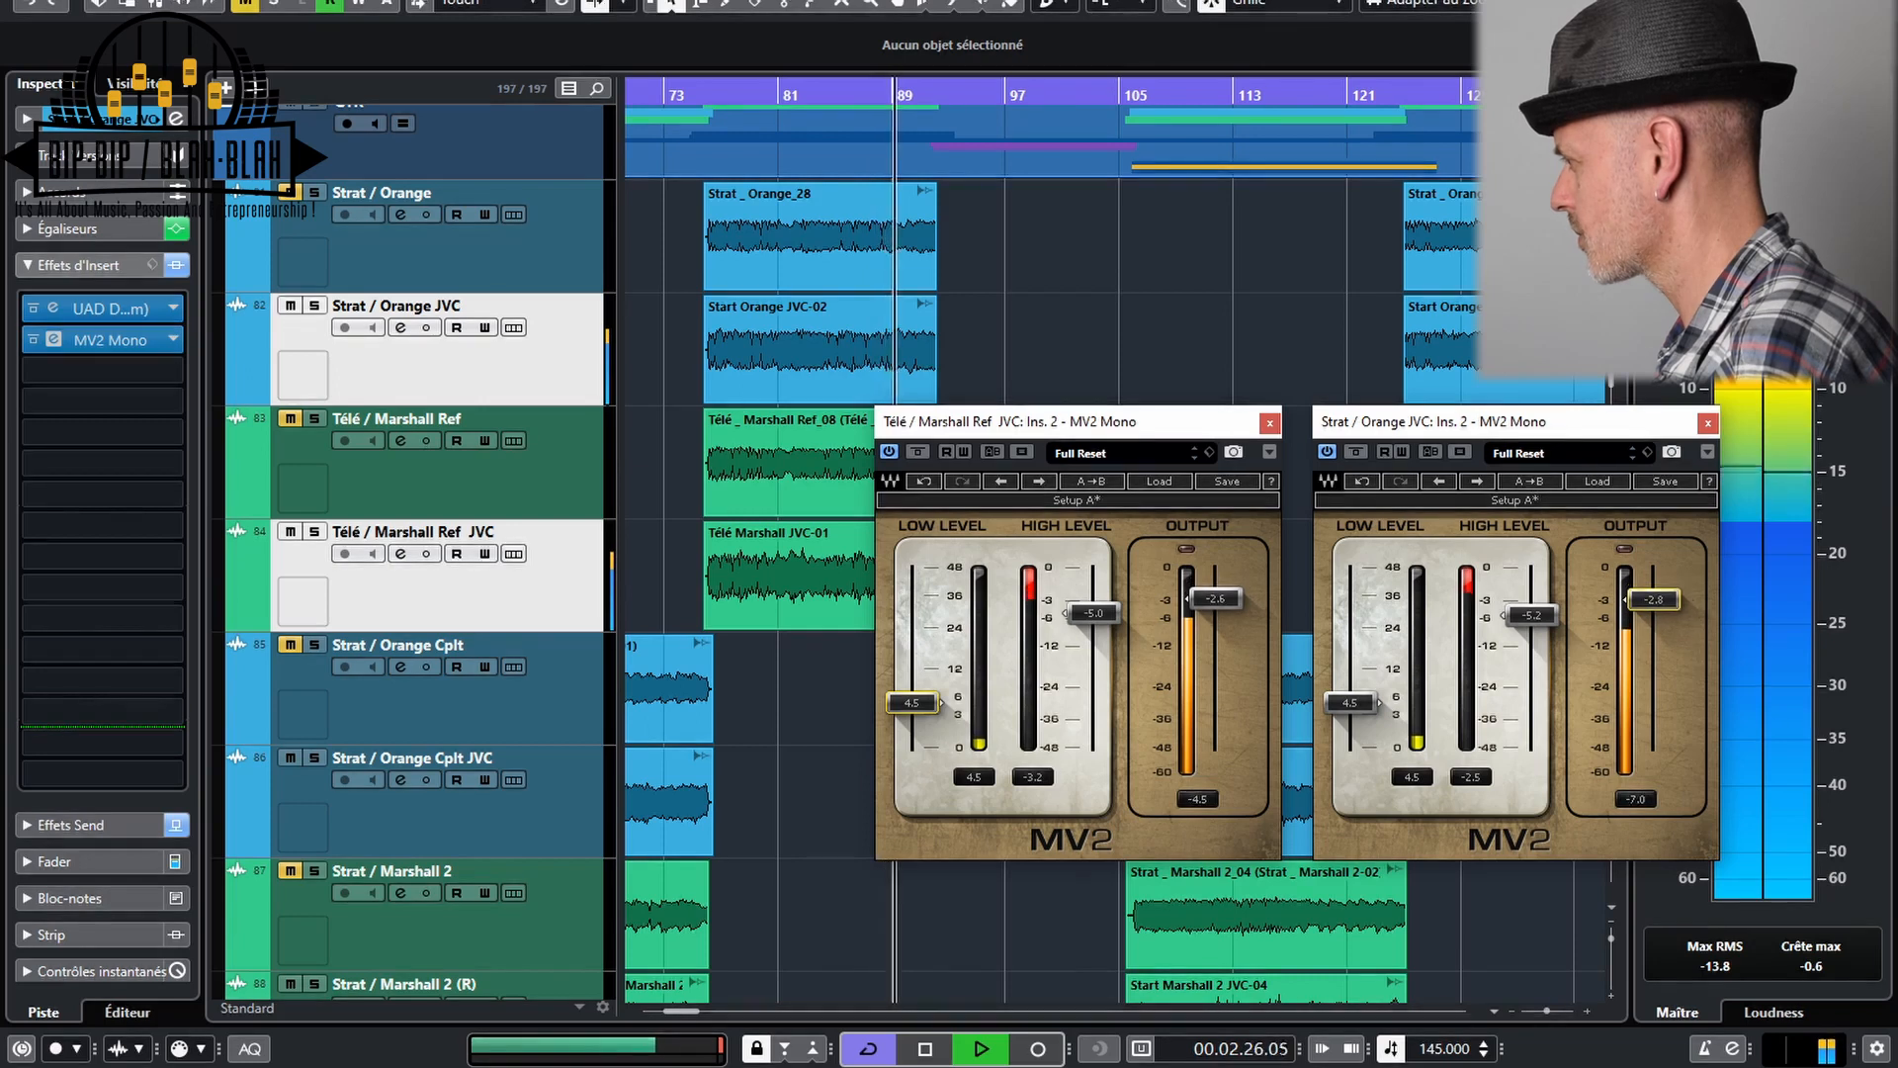
{"action": "left_click", "coordinate": [1355, 450]}
{"action": "left_click", "coordinate": [1355, 450]}
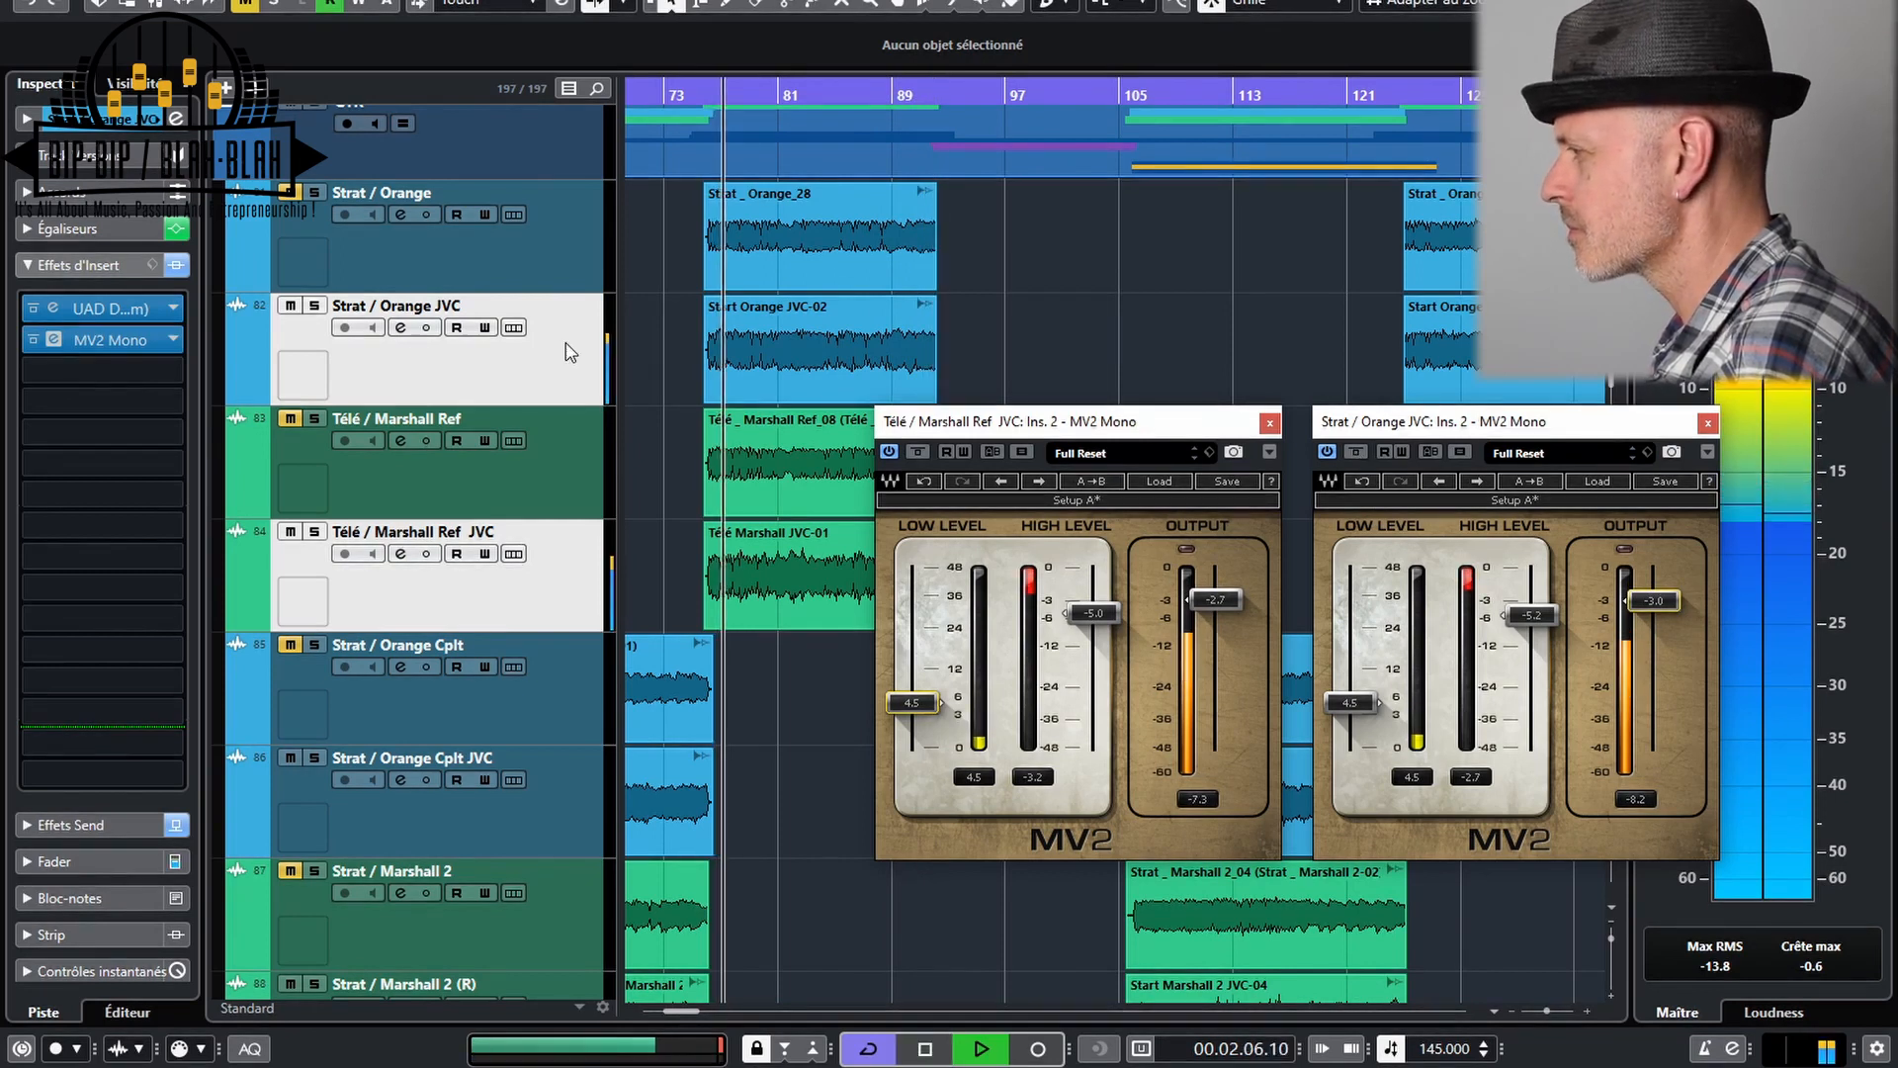
Solo the two JVC guitar tracks and compare their sound with MV2 bypassed and active
{"action": "key", "text": "s"}
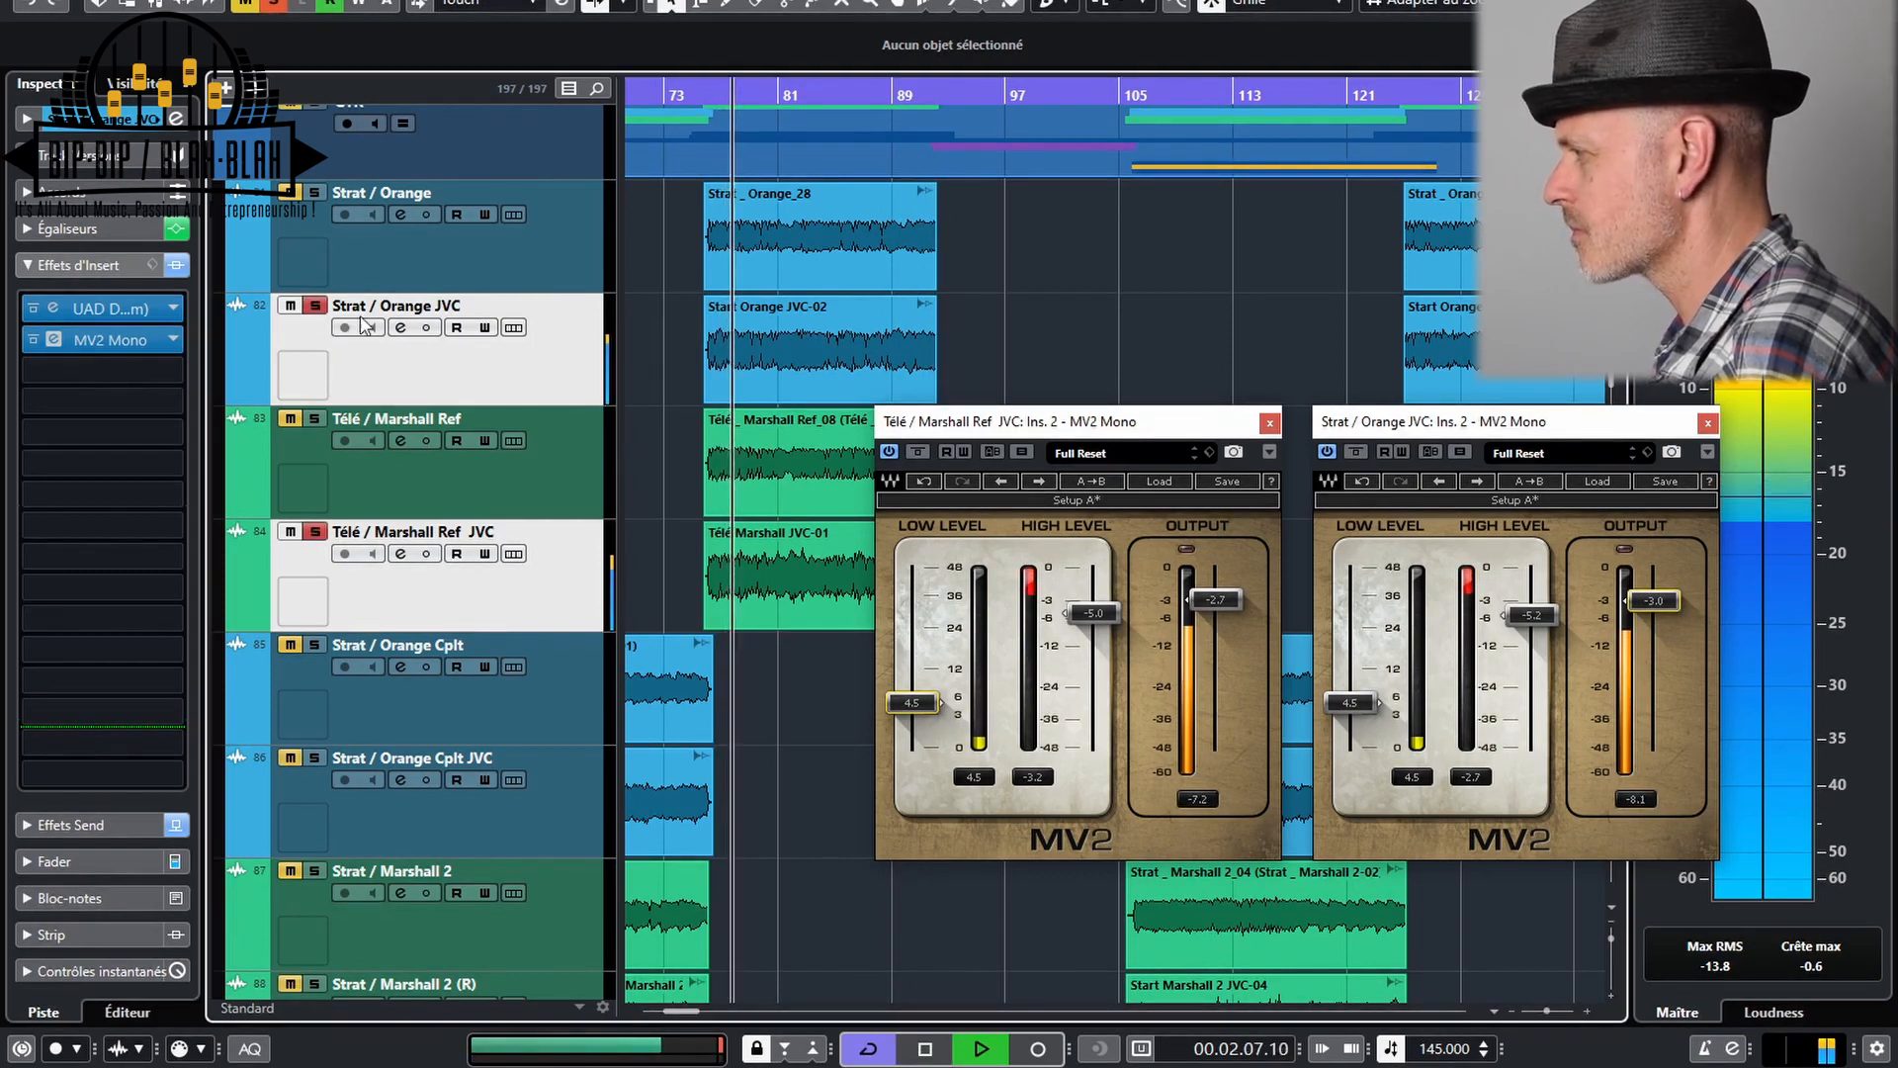
{"action": "left_click", "coordinate": [920, 458]}
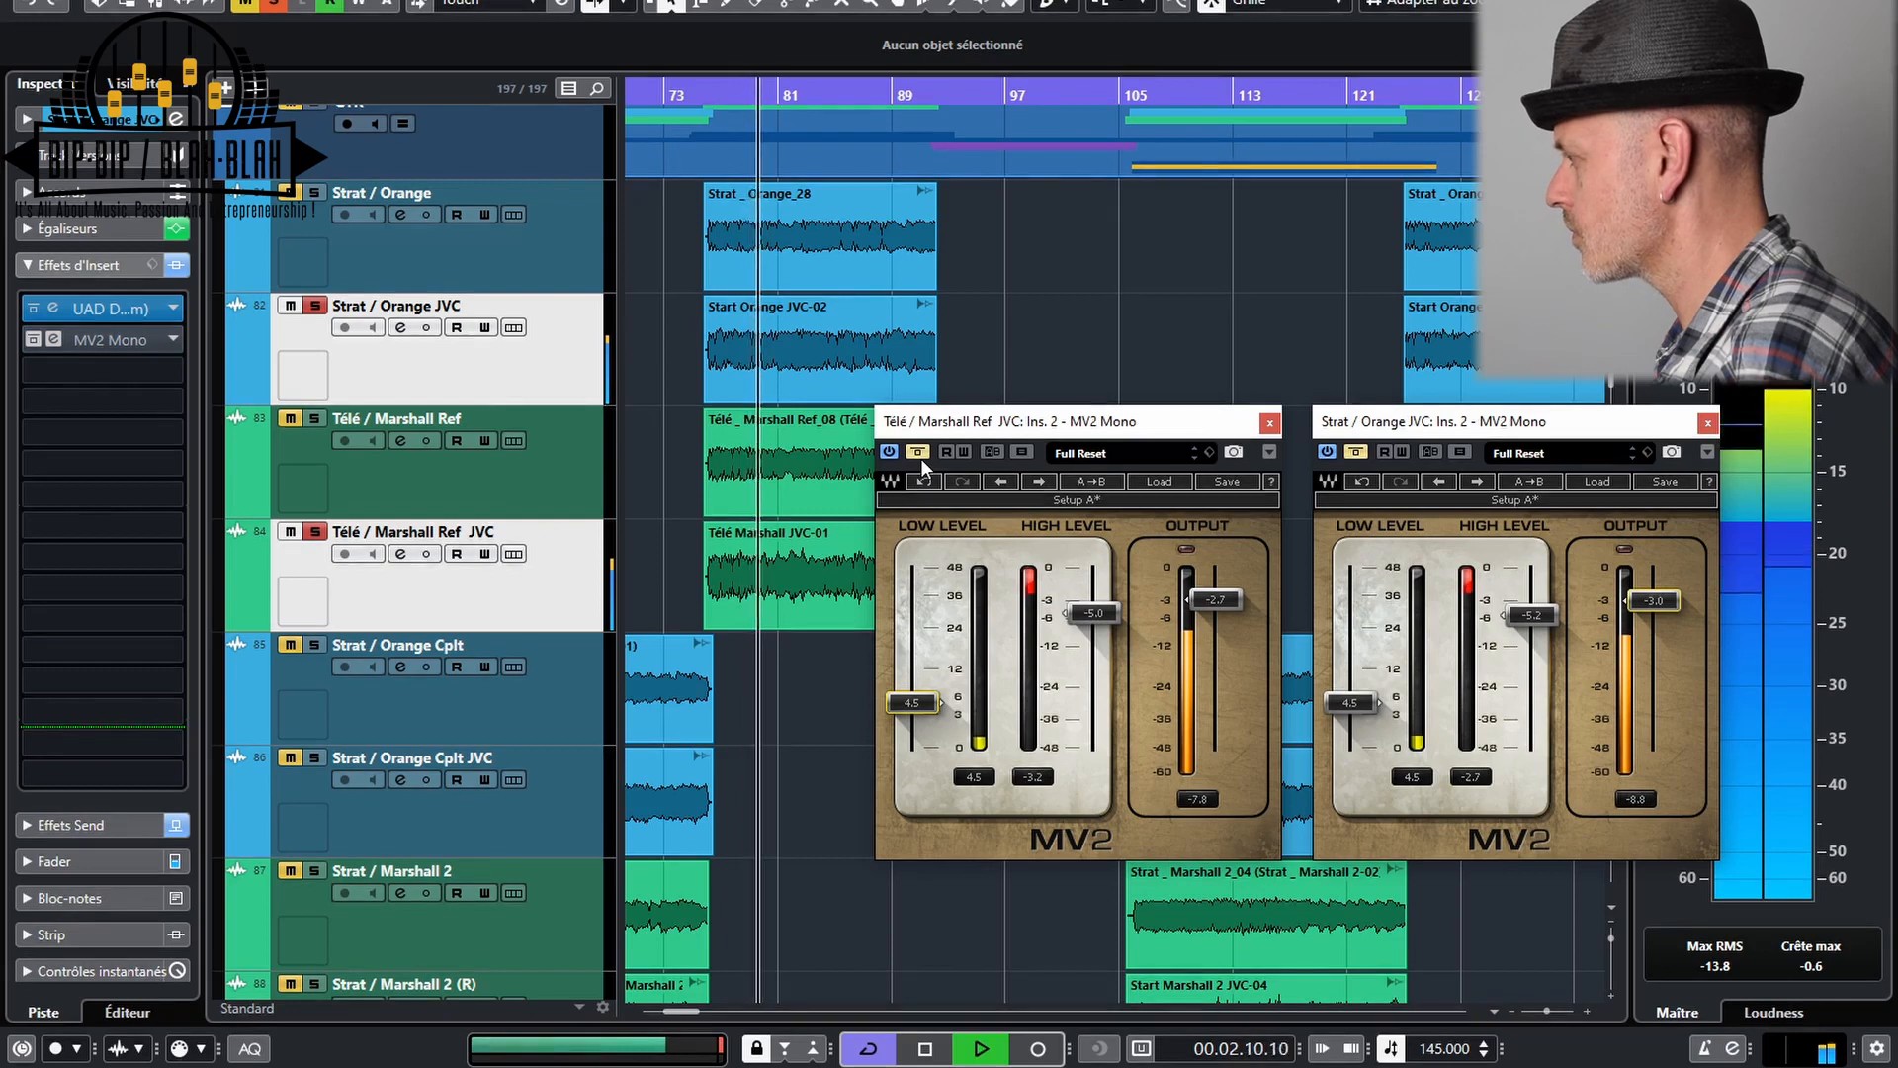
{"action": "left_click", "coordinate": [922, 459]}
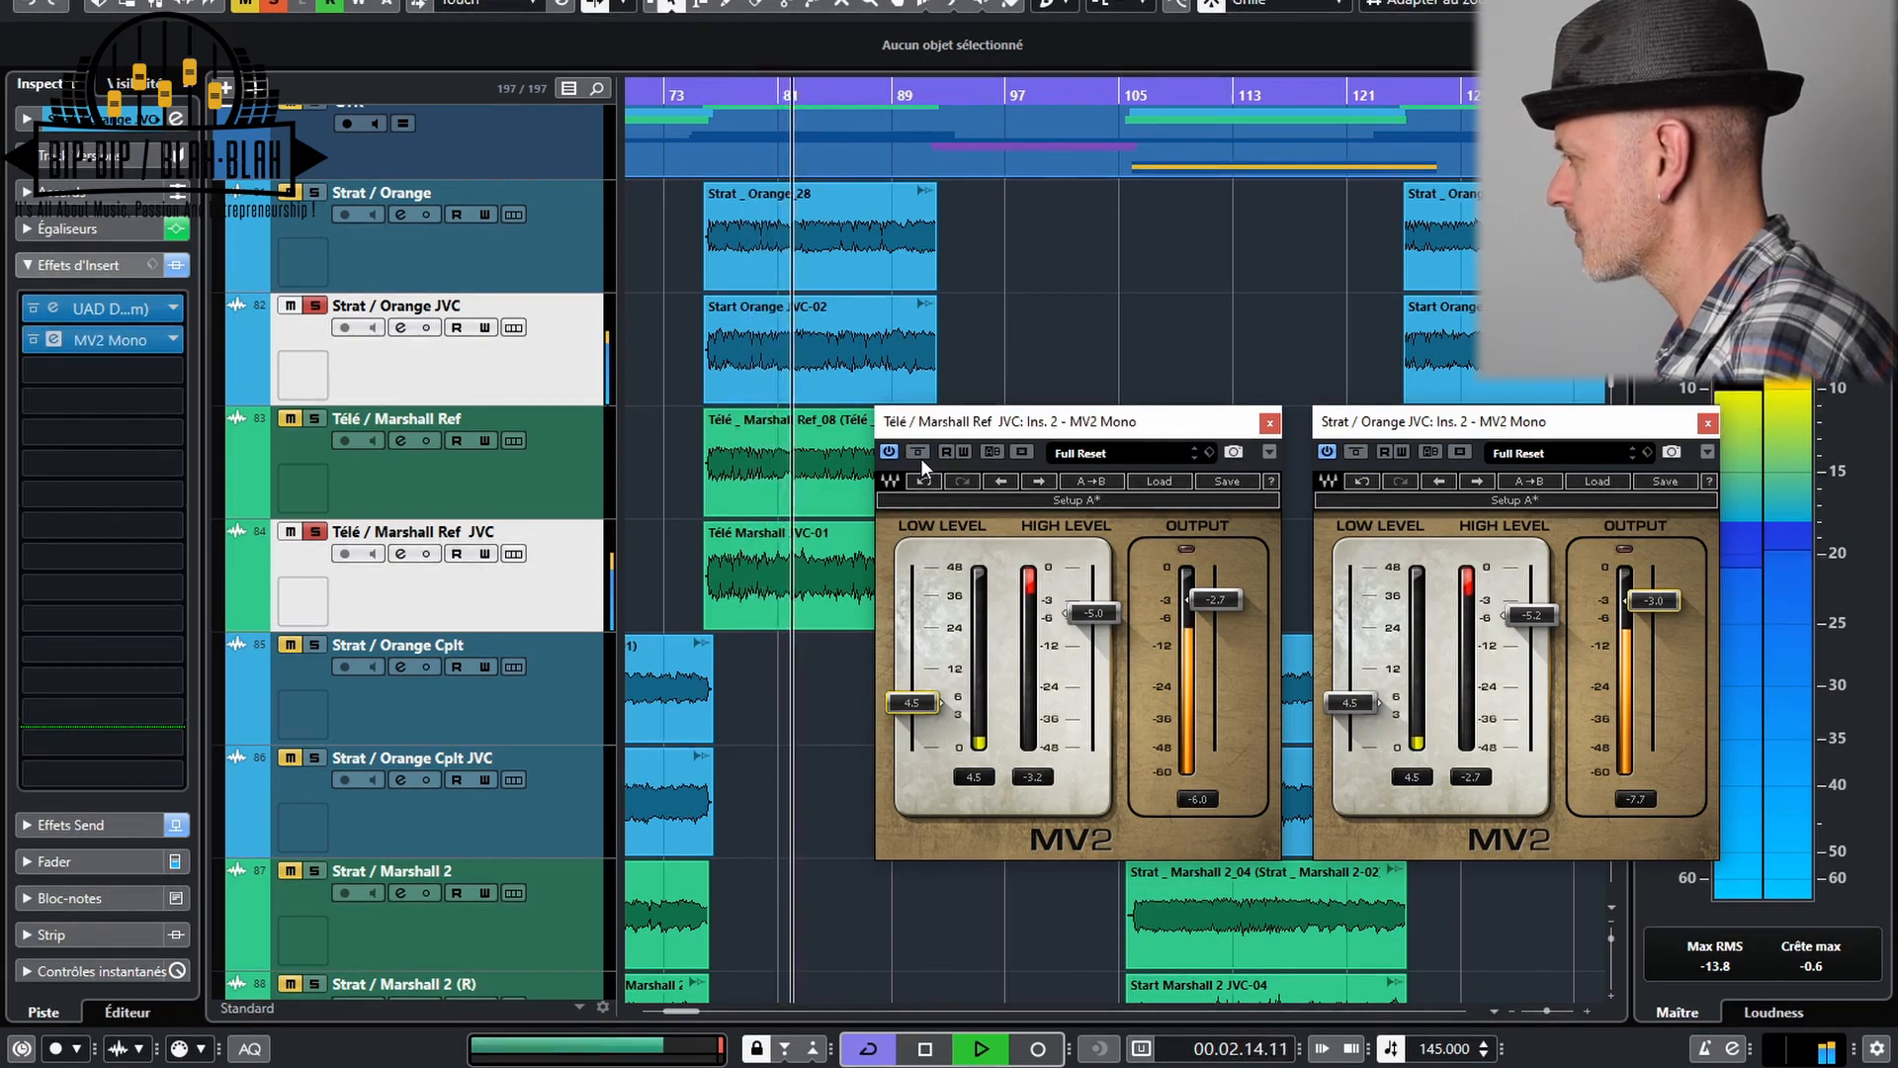
Trim the MV2 outputs to -2.6 on the Strat and -2.4 on the Télé while comparing with bypass, ending with playback stopped
{"action": "left_click", "coordinate": [922, 459]}
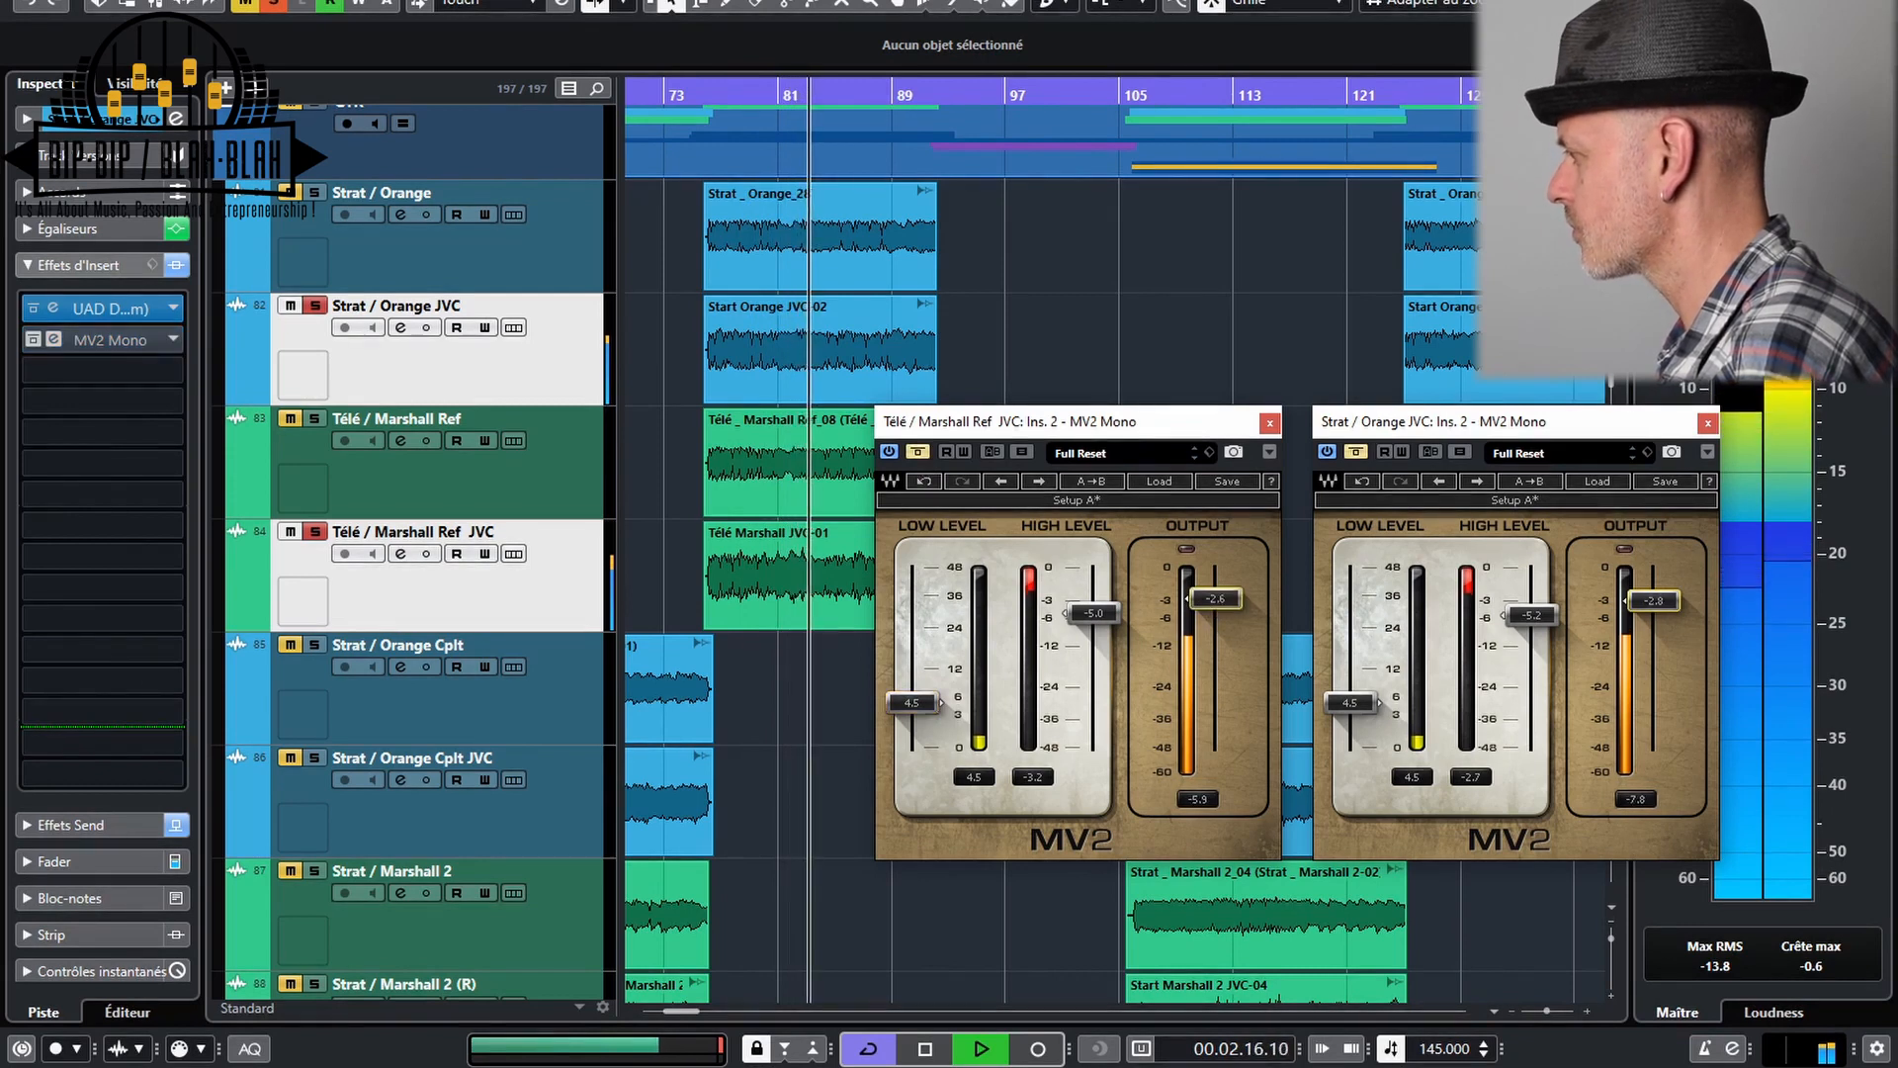
{"action": "left_click", "coordinate": [916, 451]}
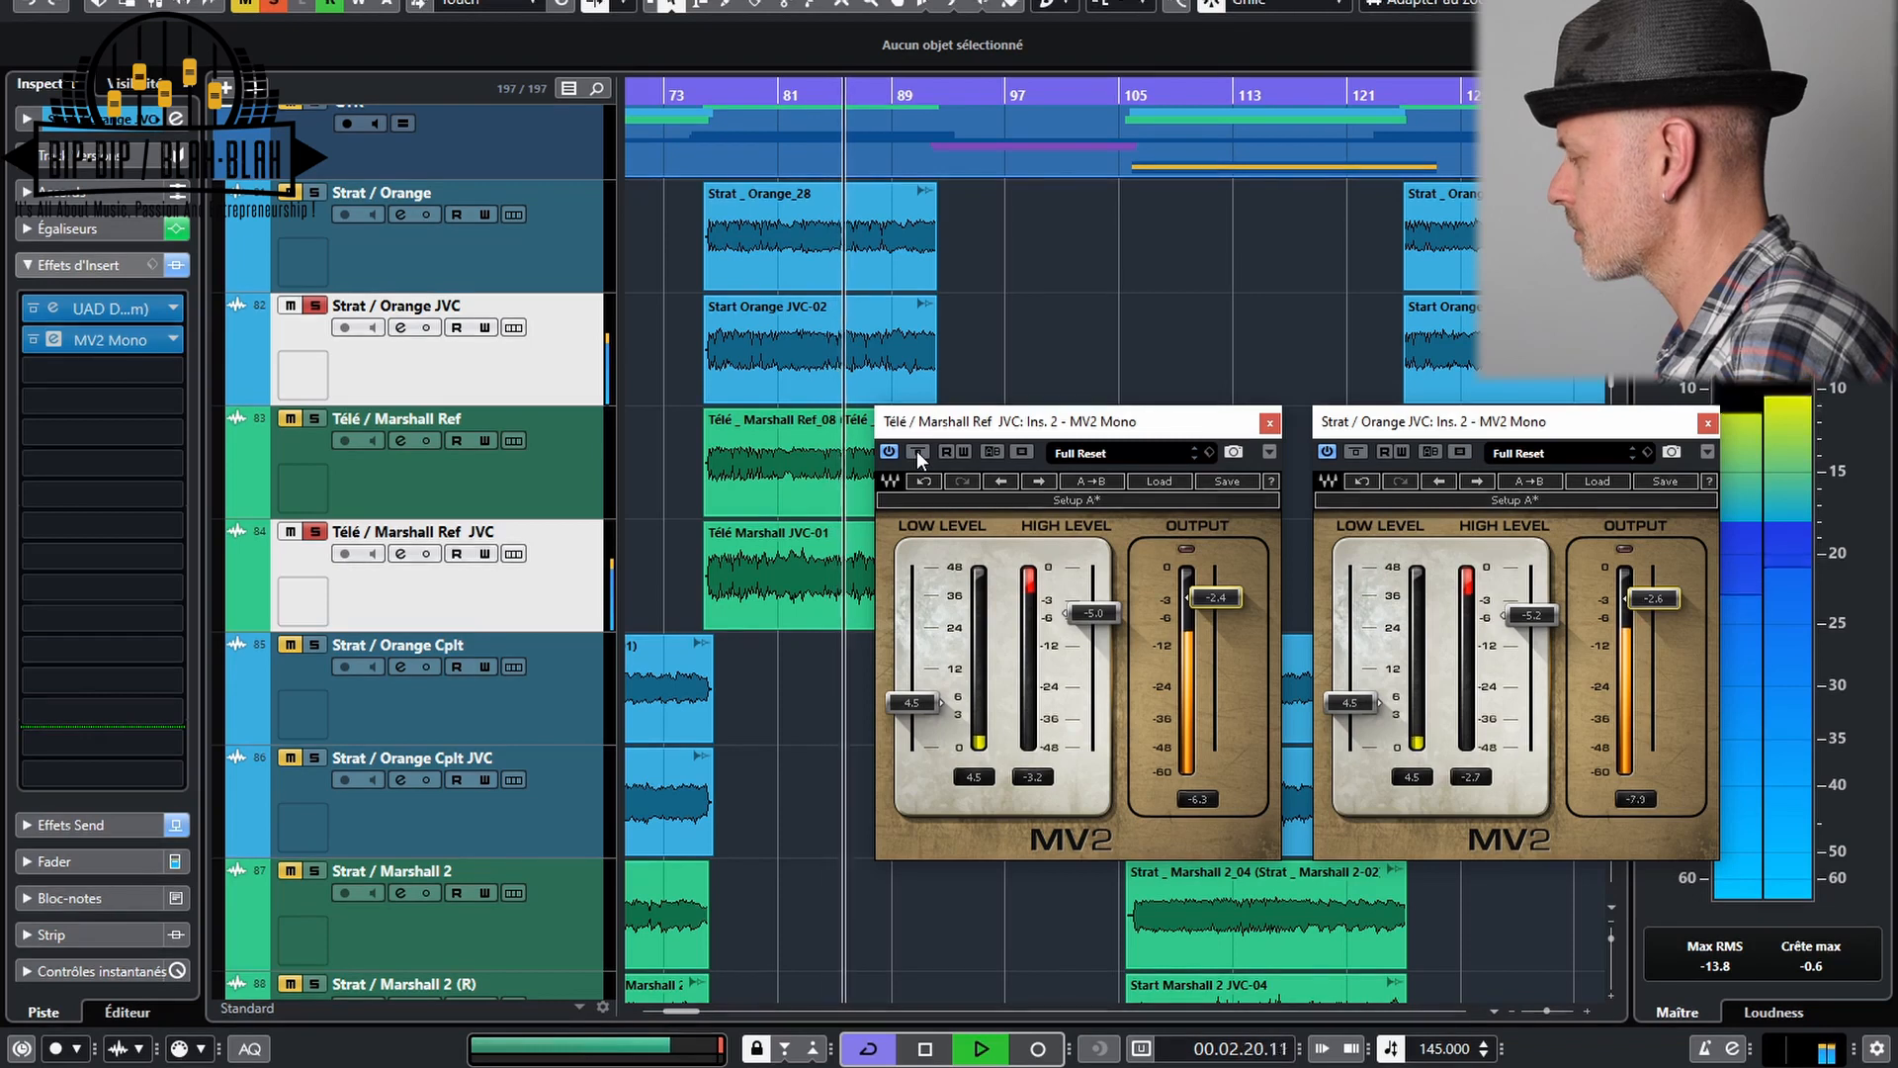
{"action": "left_click", "coordinate": [917, 451]}
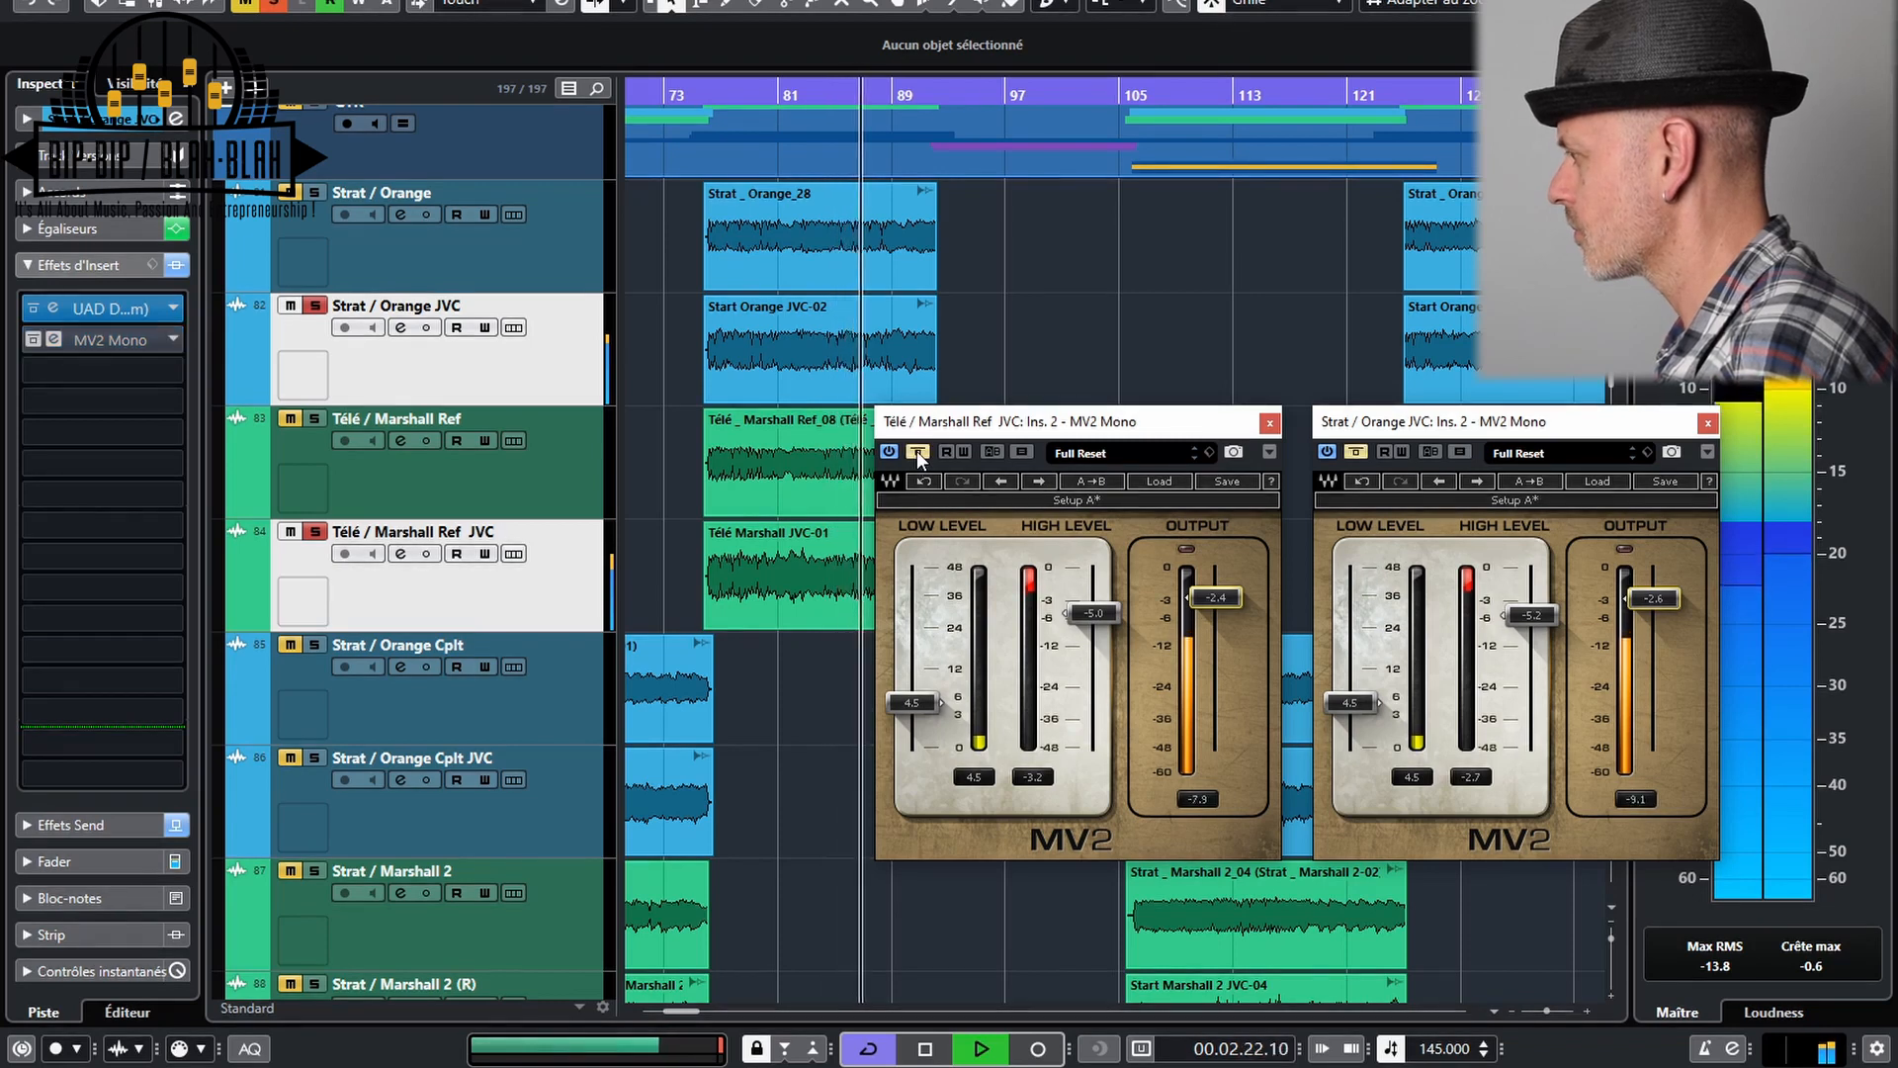
{"action": "left_click", "coordinate": [917, 450]}
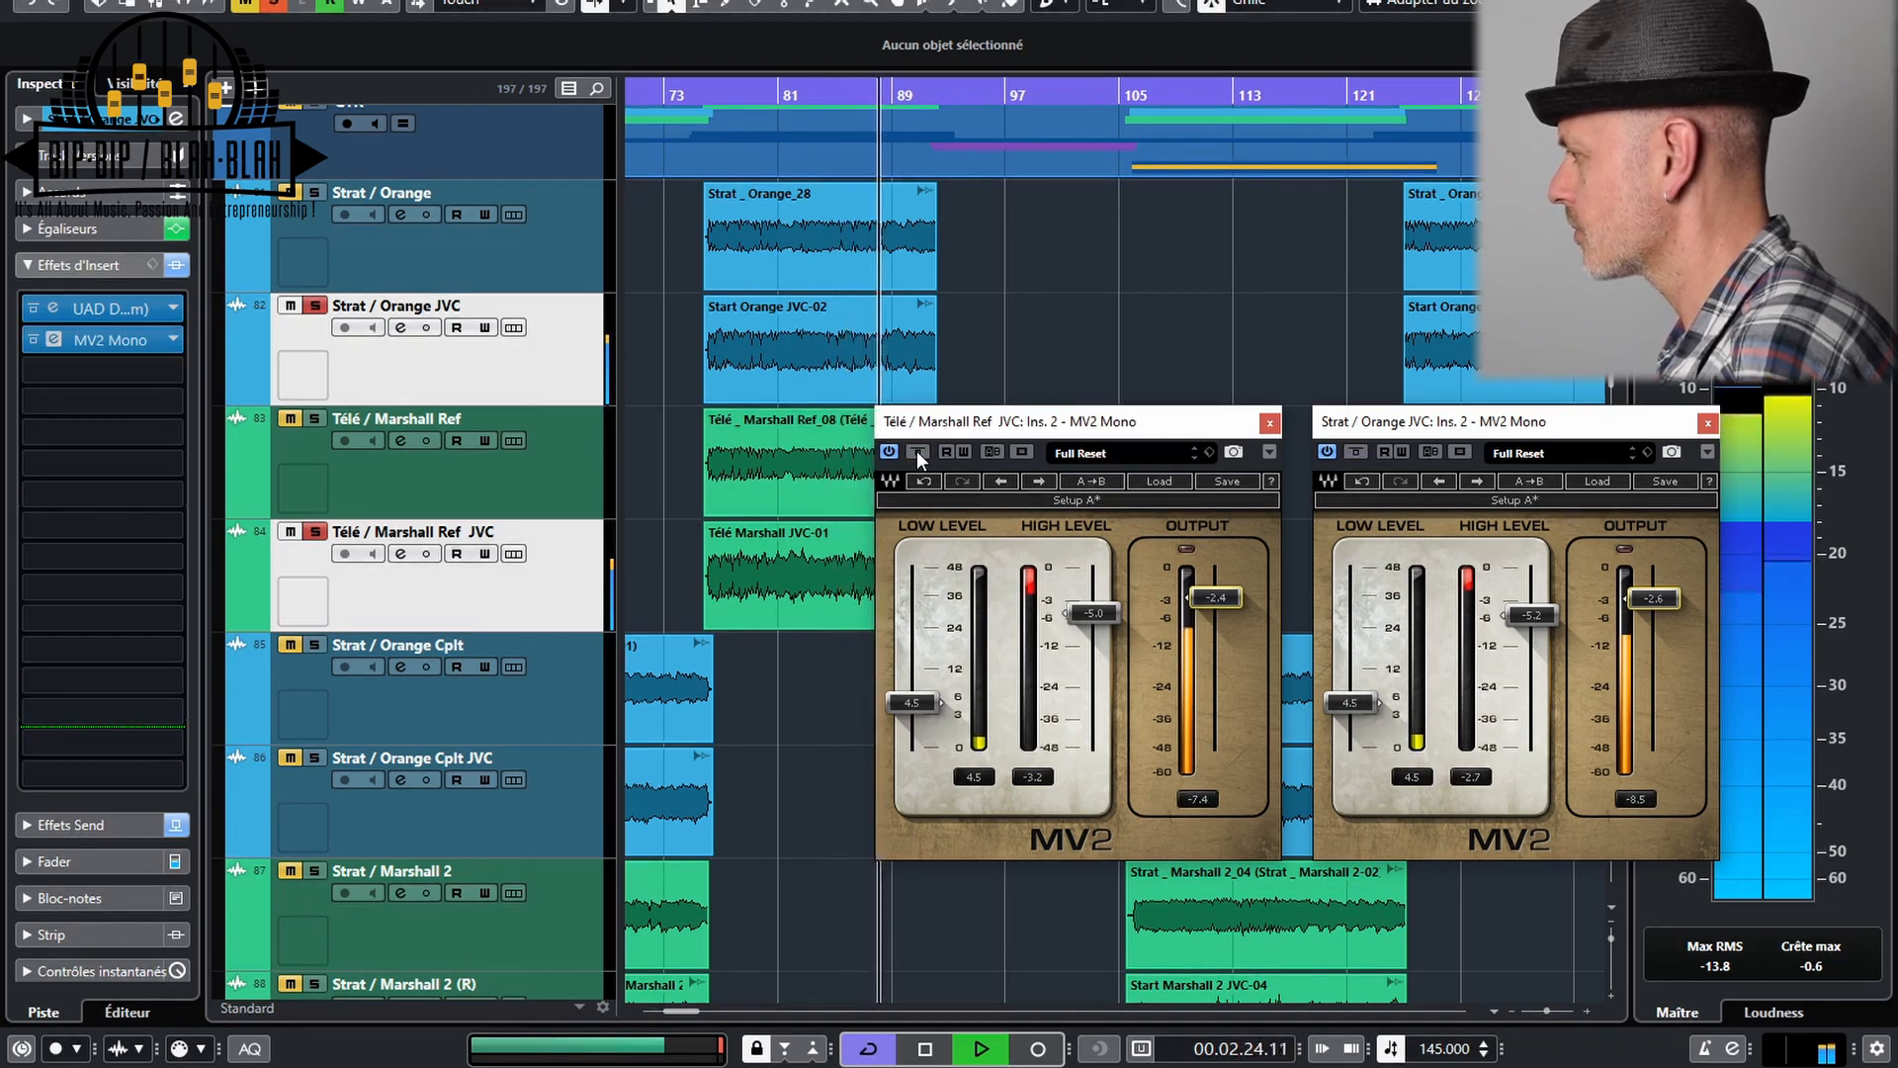
{"action": "key", "text": "space"}
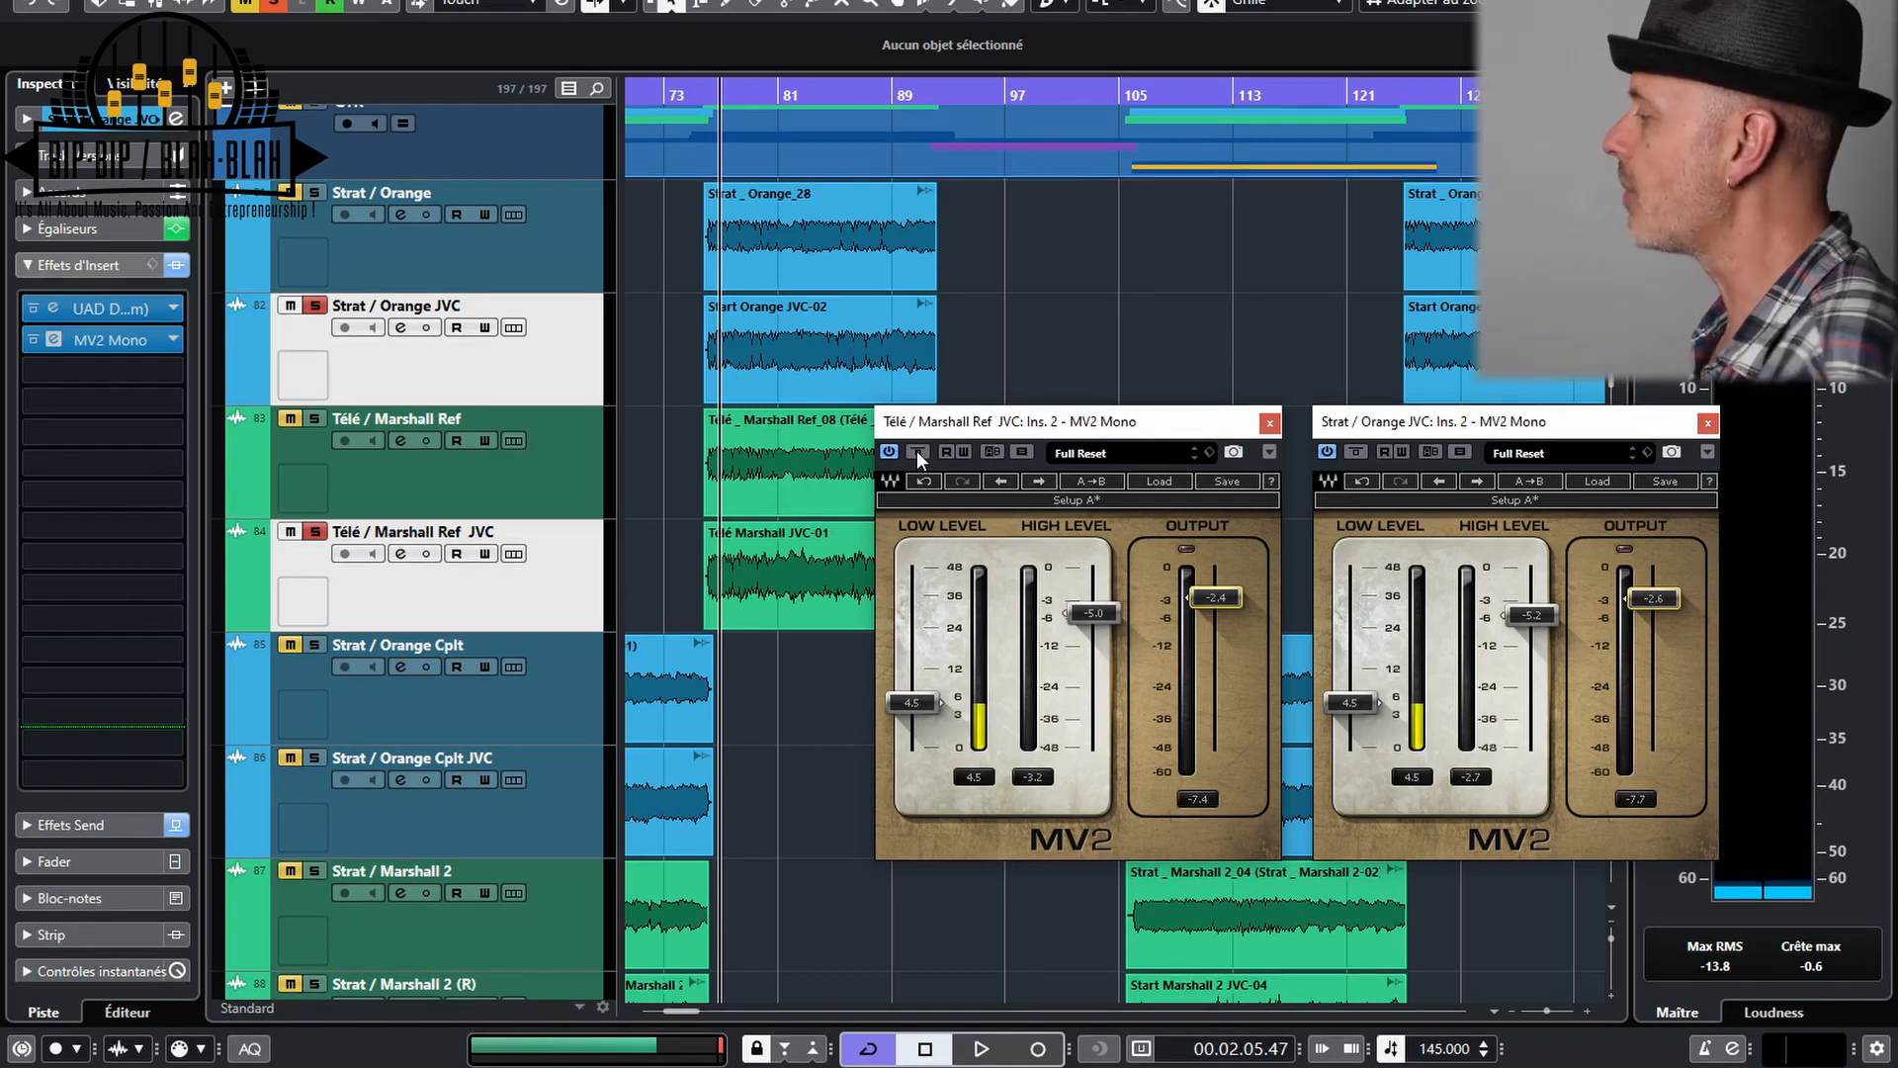
Raise the MV2 low level to 8.0 on both guitars during playback and unsolo the two JVC tracks
{"action": "key", "text": "space"}
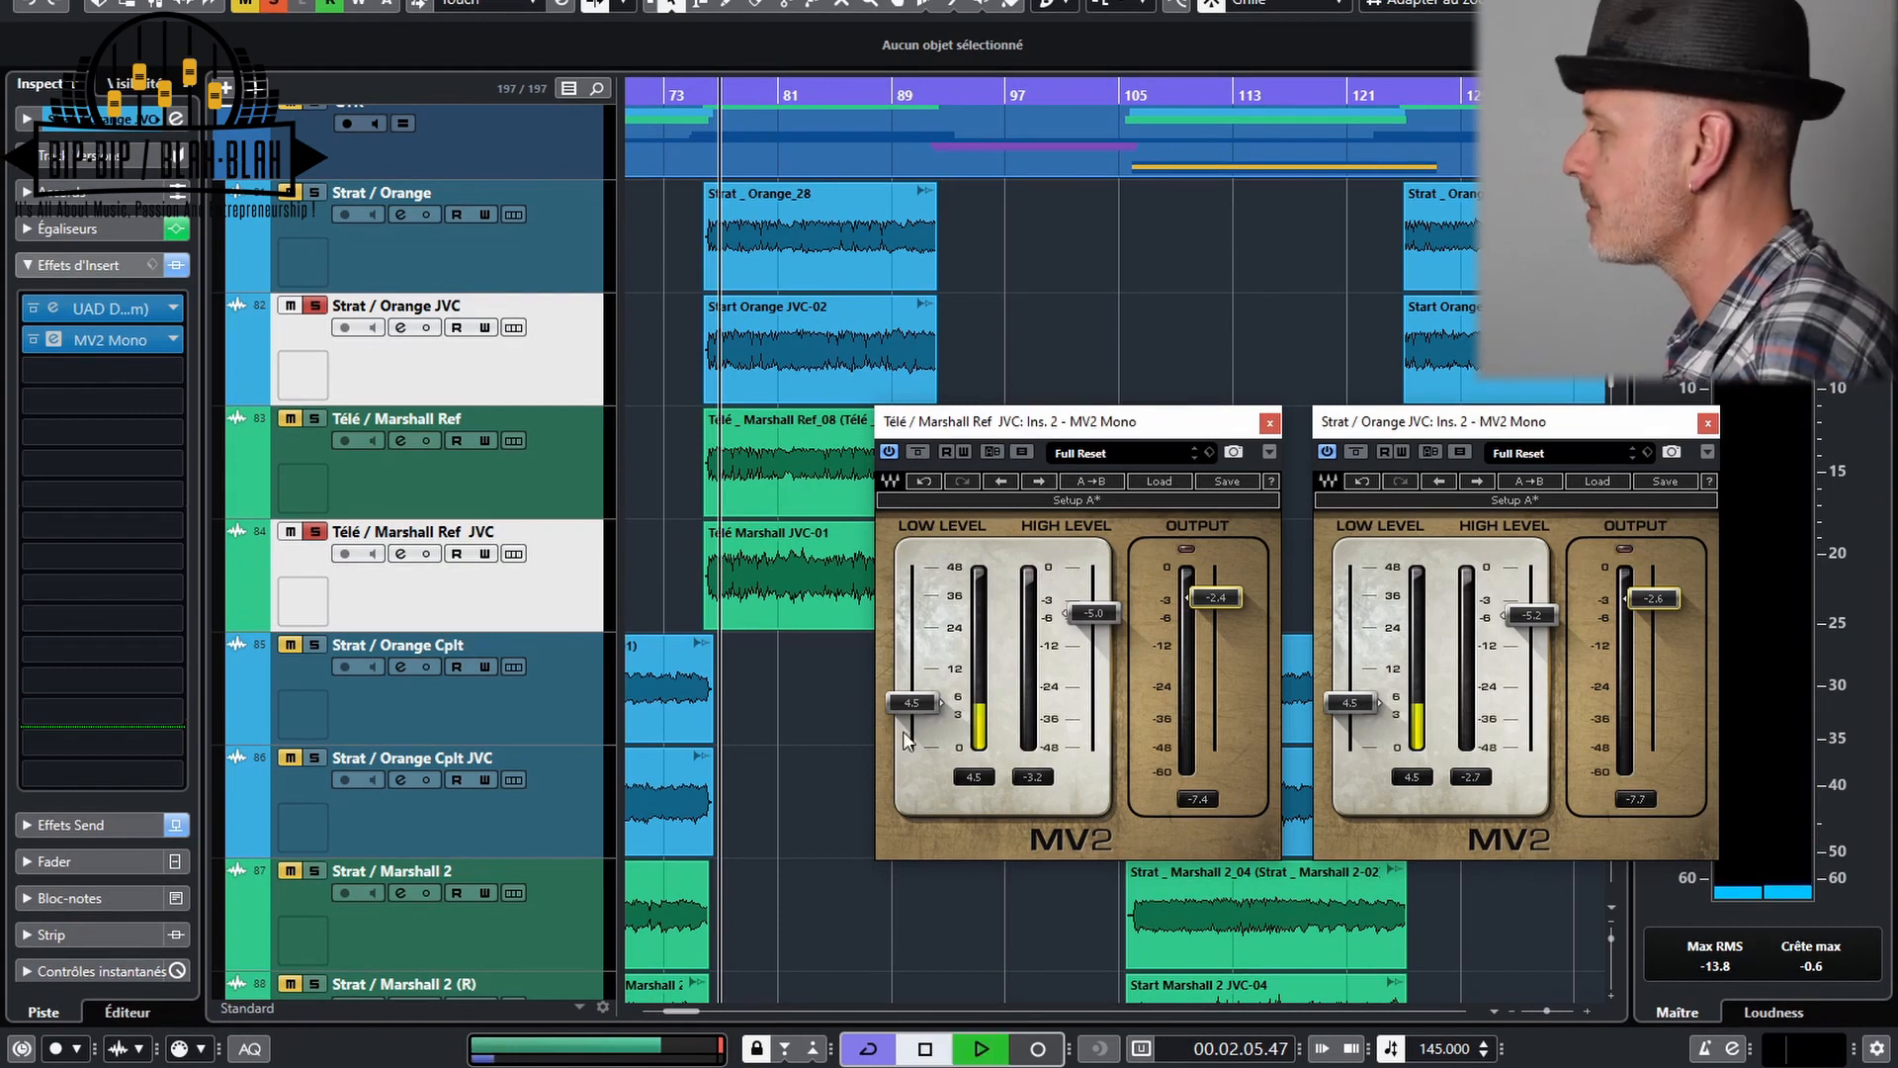
{"action": "left_click_drag", "start_coordinate": [917, 712], "coordinate": [917, 694]}
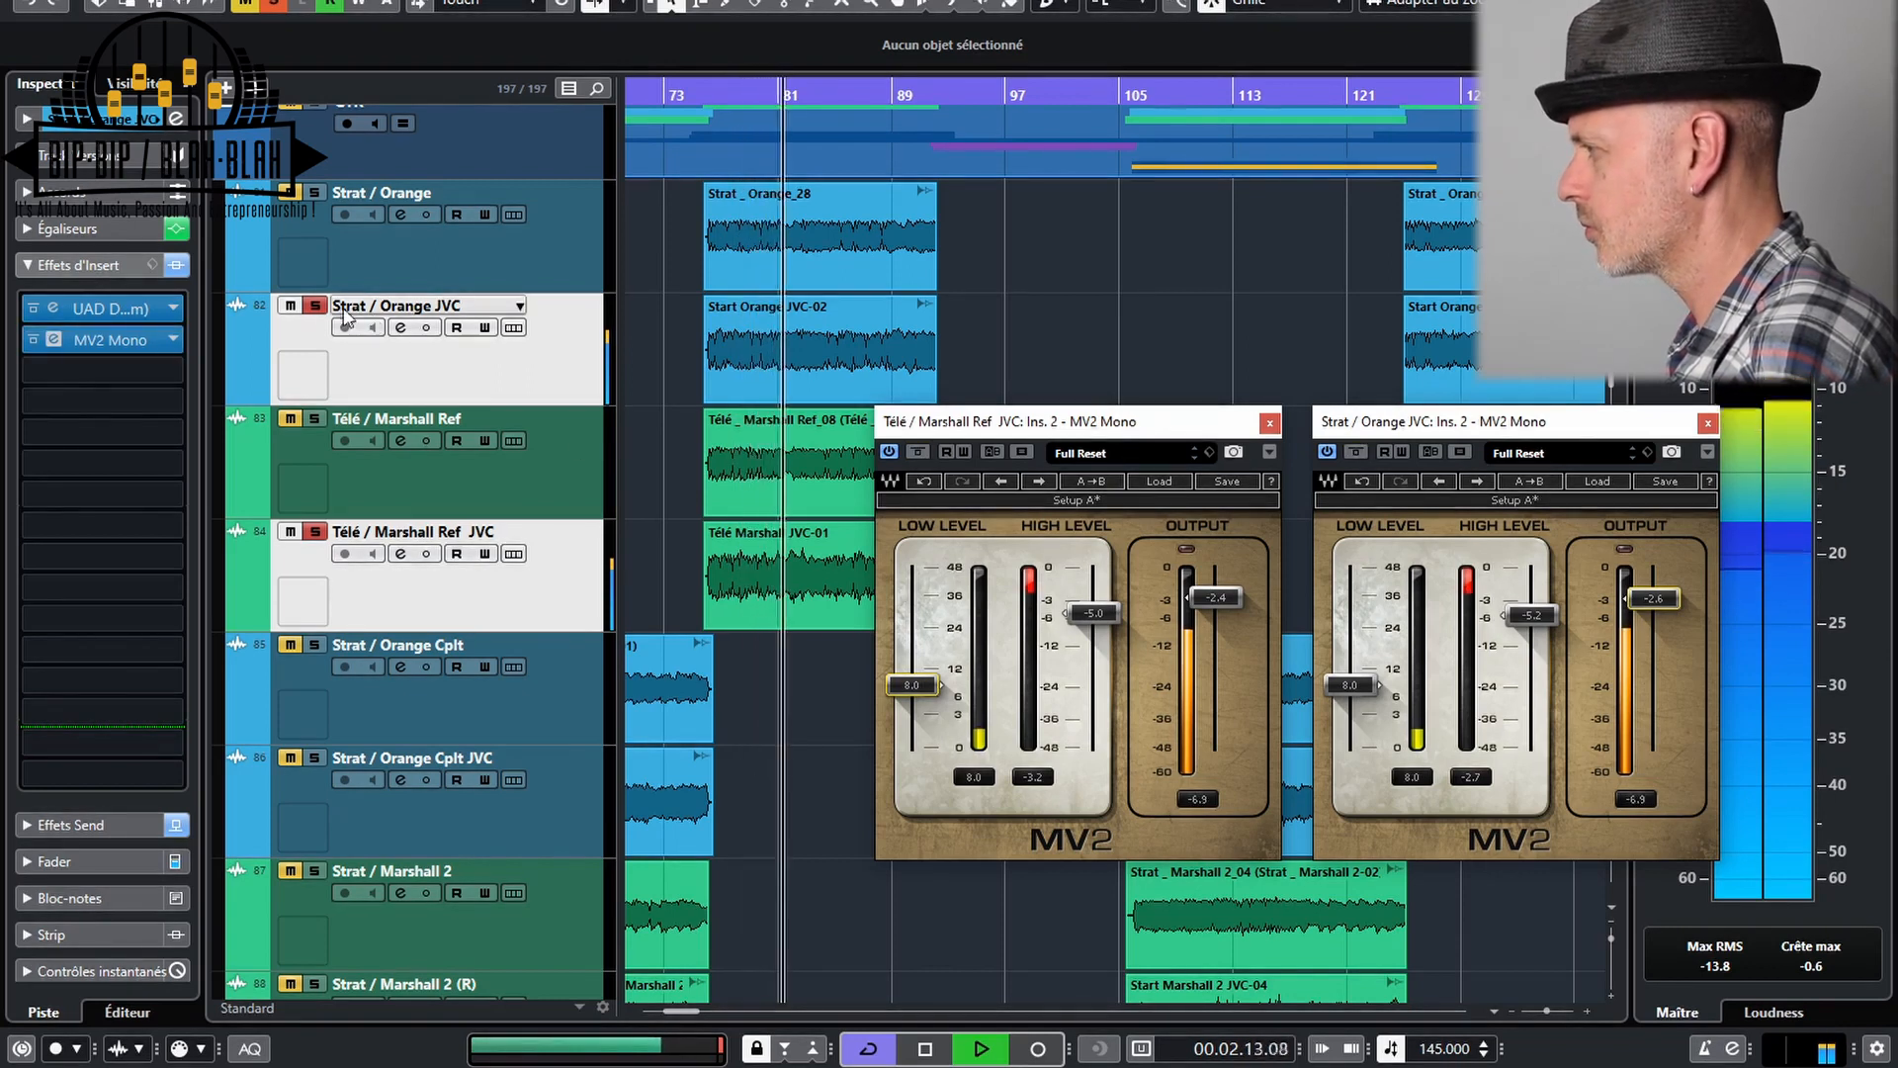
{"action": "left_click", "coordinate": [314, 307]}
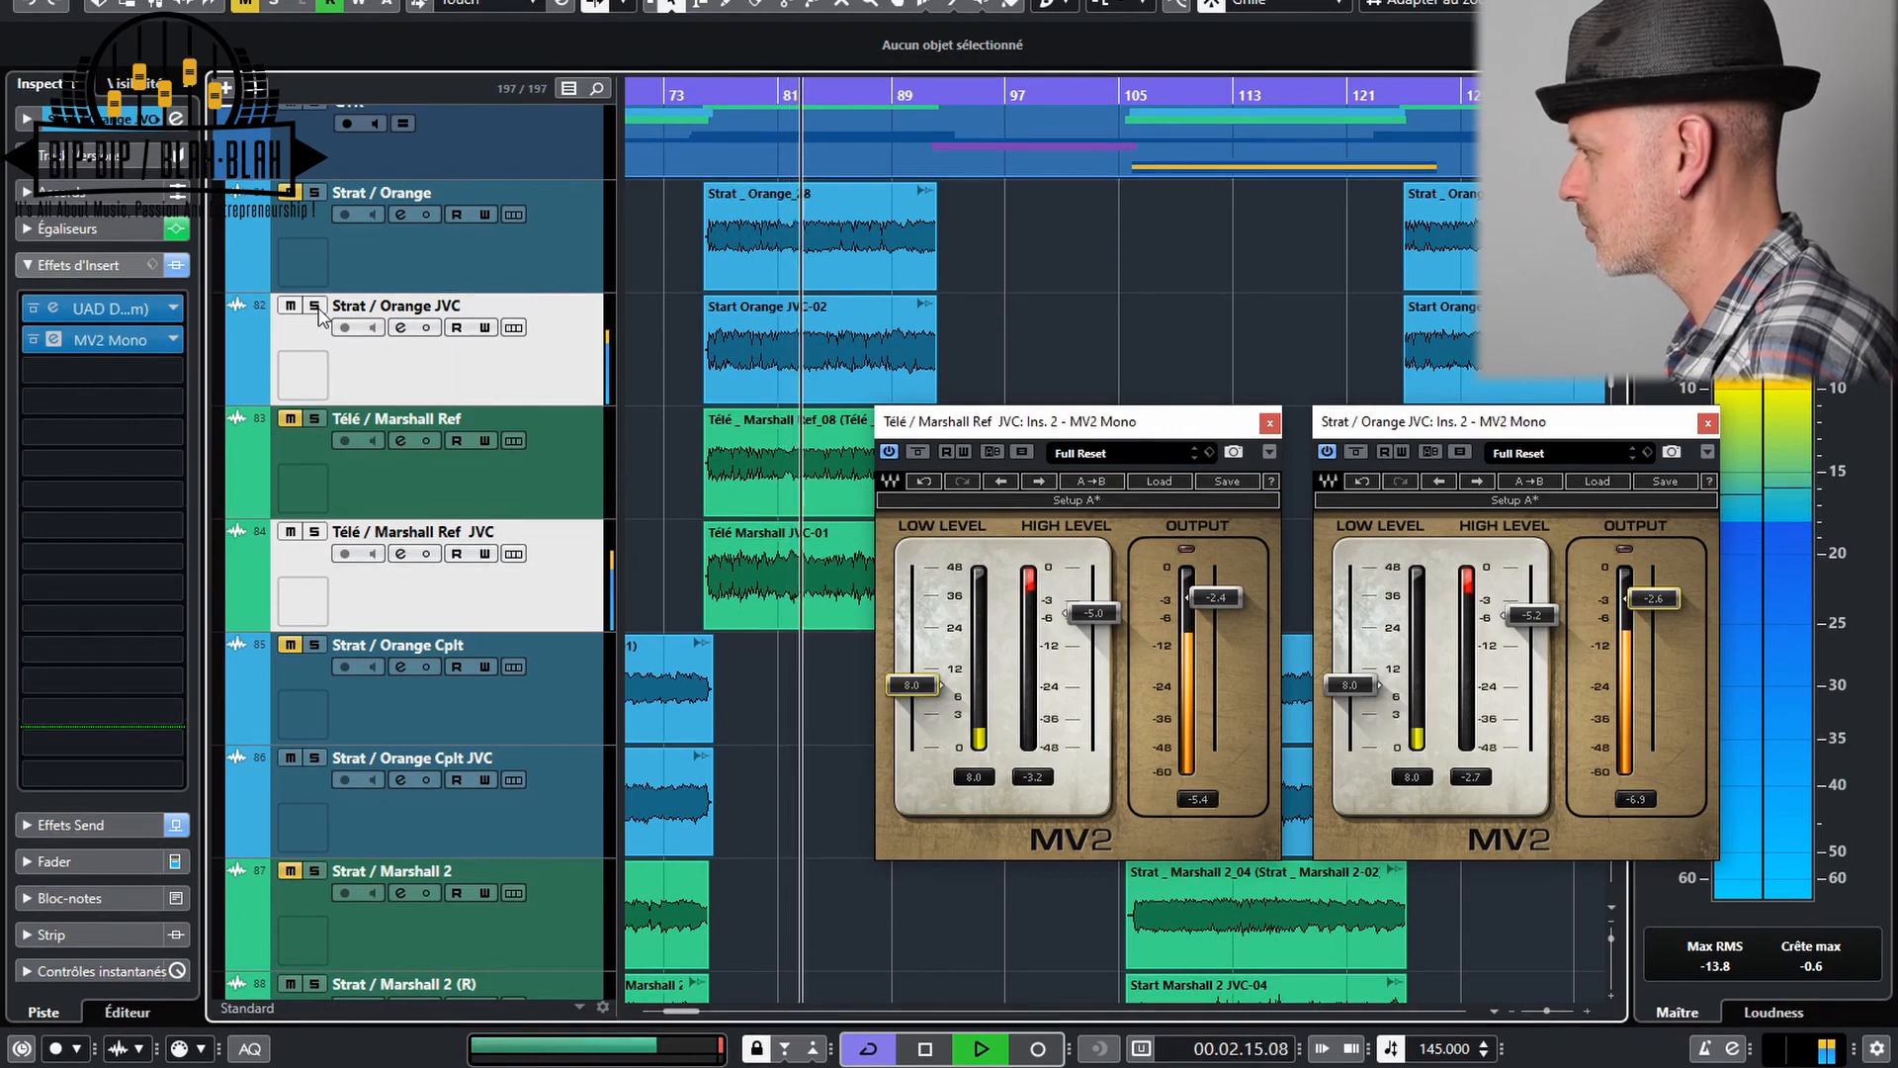
Compare the full mix with both guitars' MV2 bypassed and active, and stop playback
{"action": "left_click", "coordinate": [921, 457]}
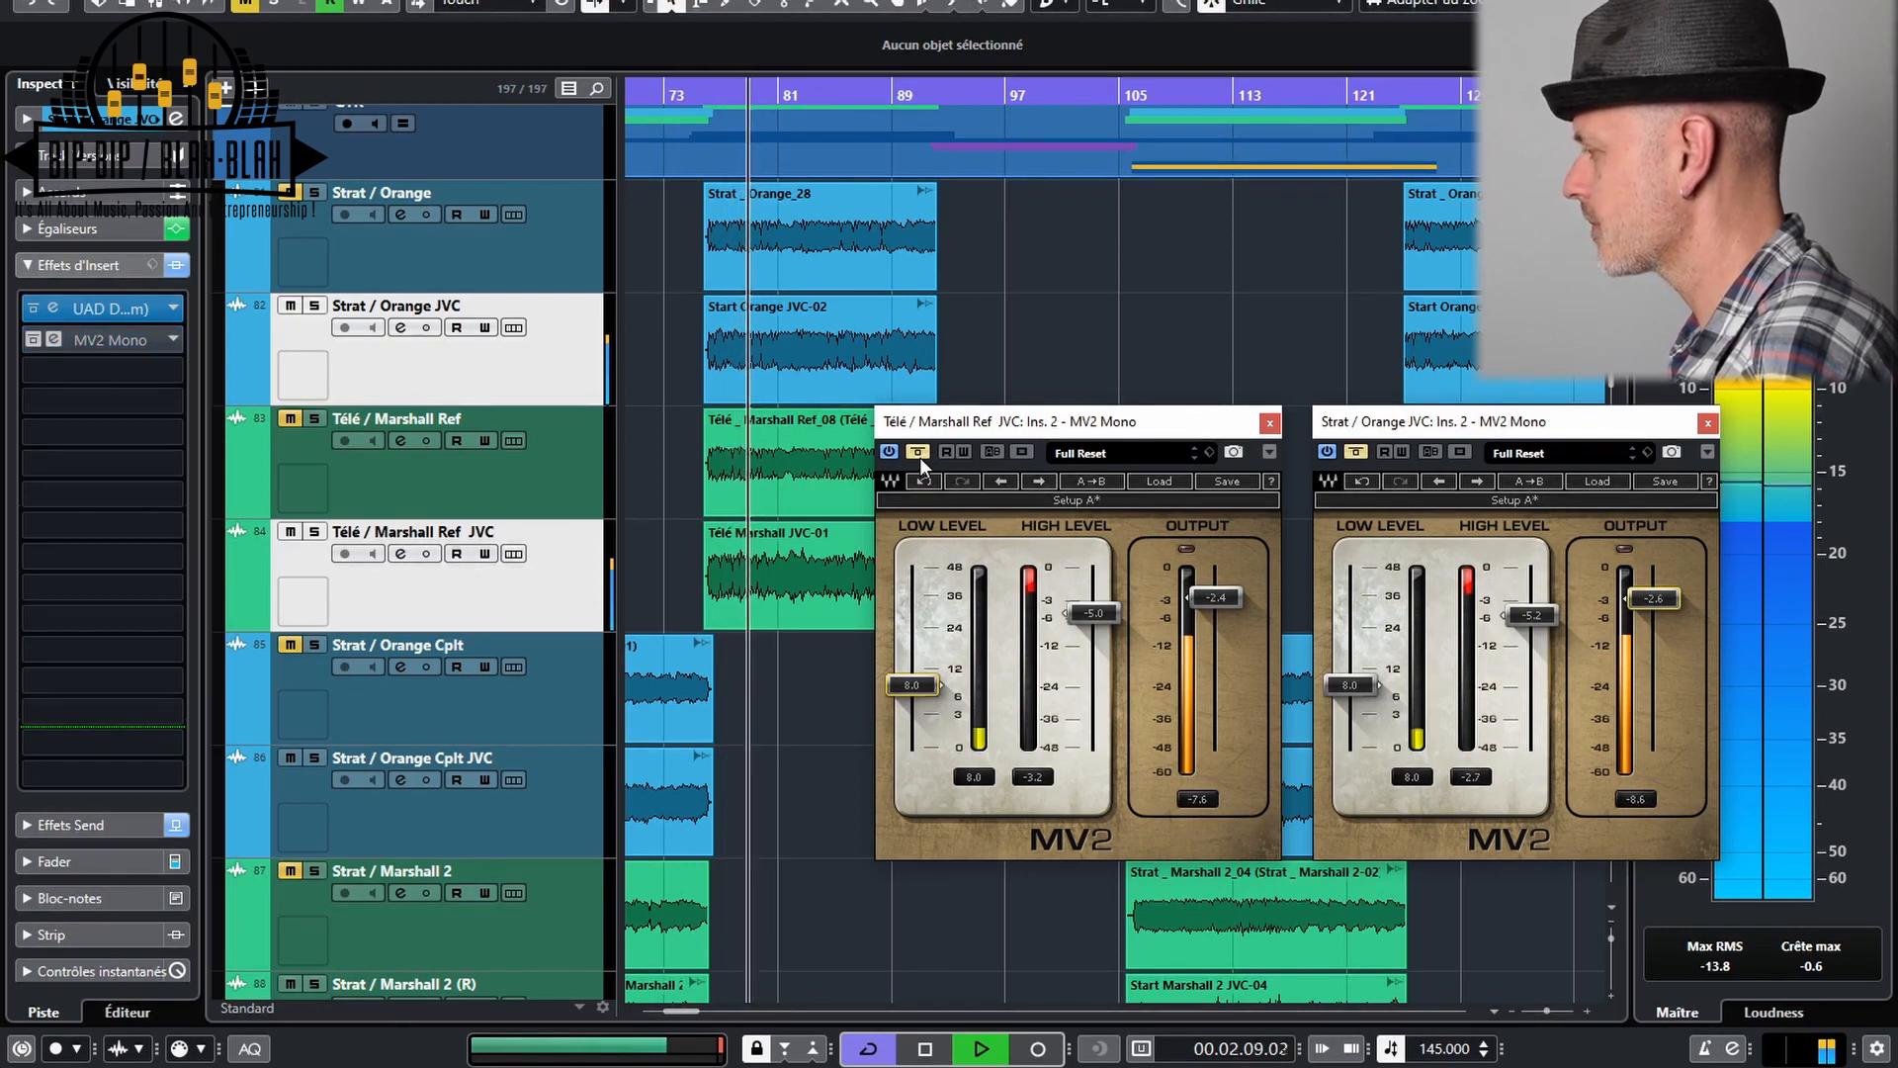
{"action": "left_click", "coordinate": [919, 457]}
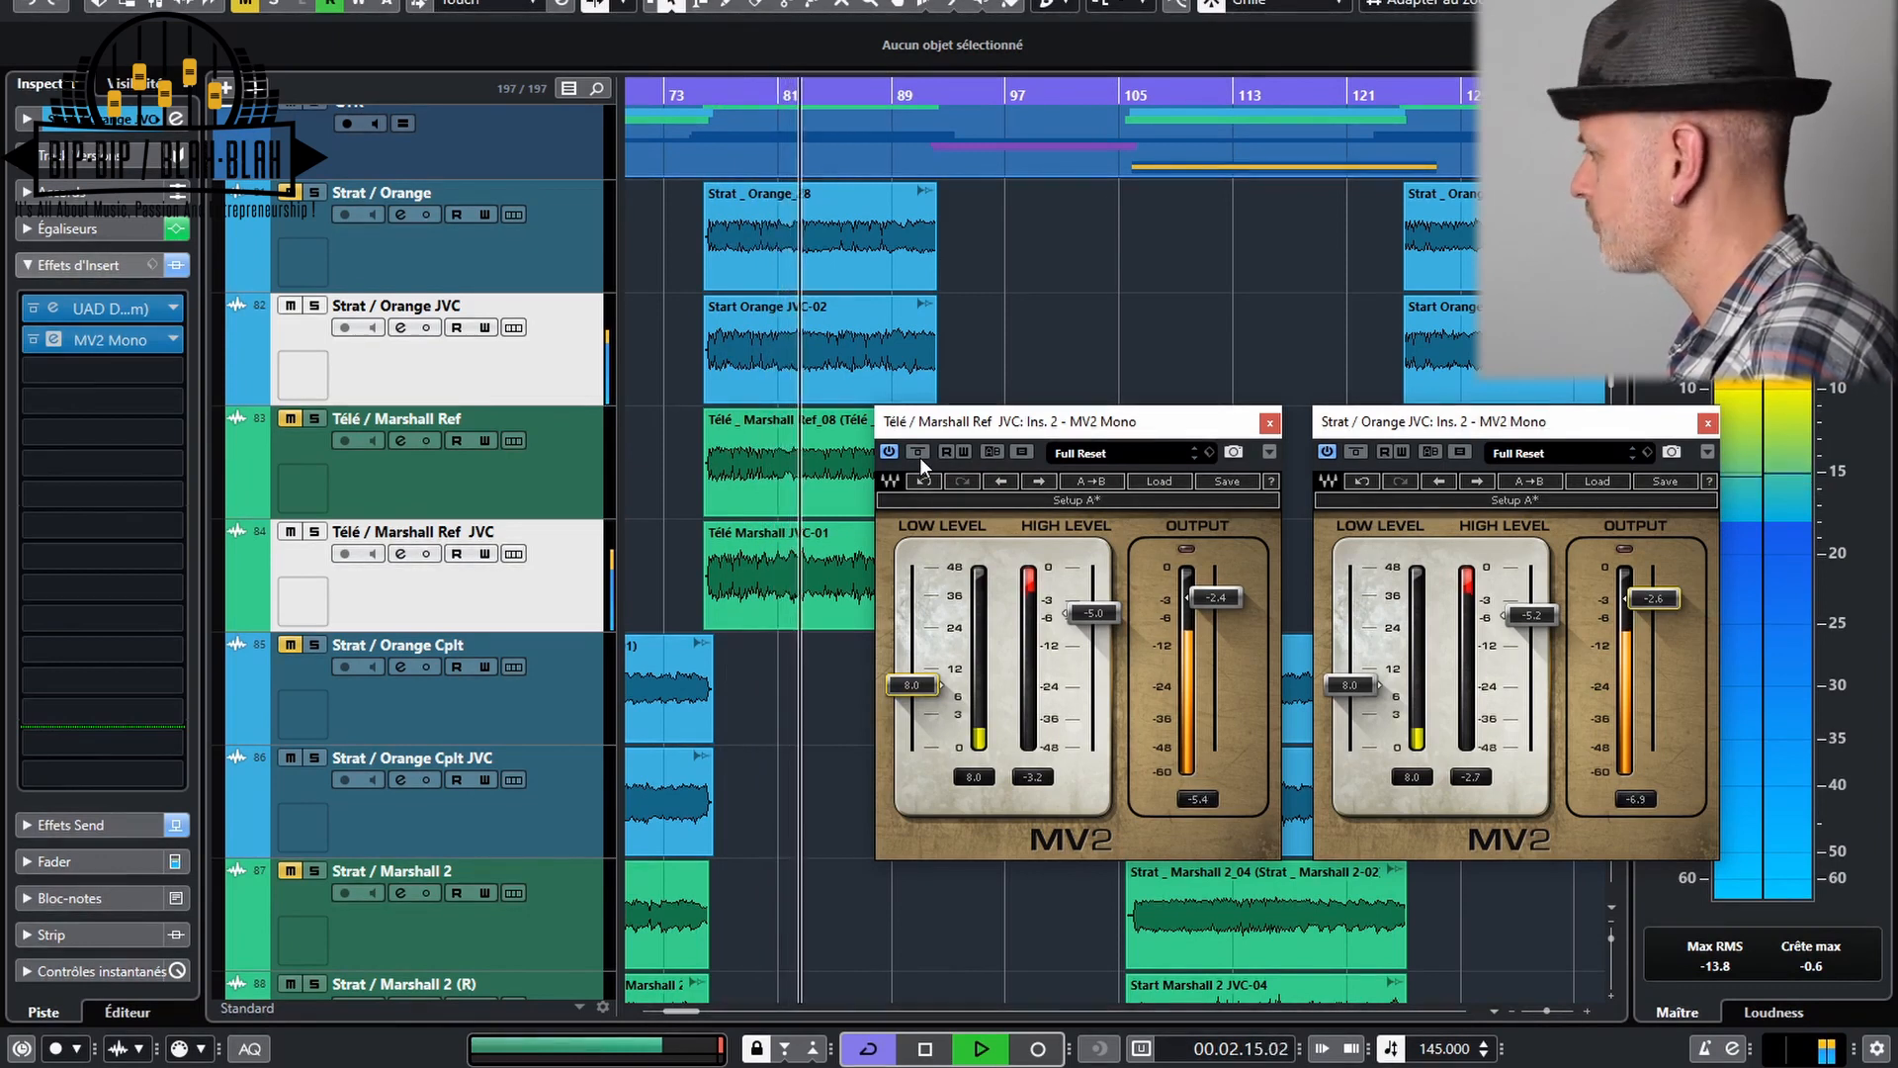
{"action": "key", "text": "space"}
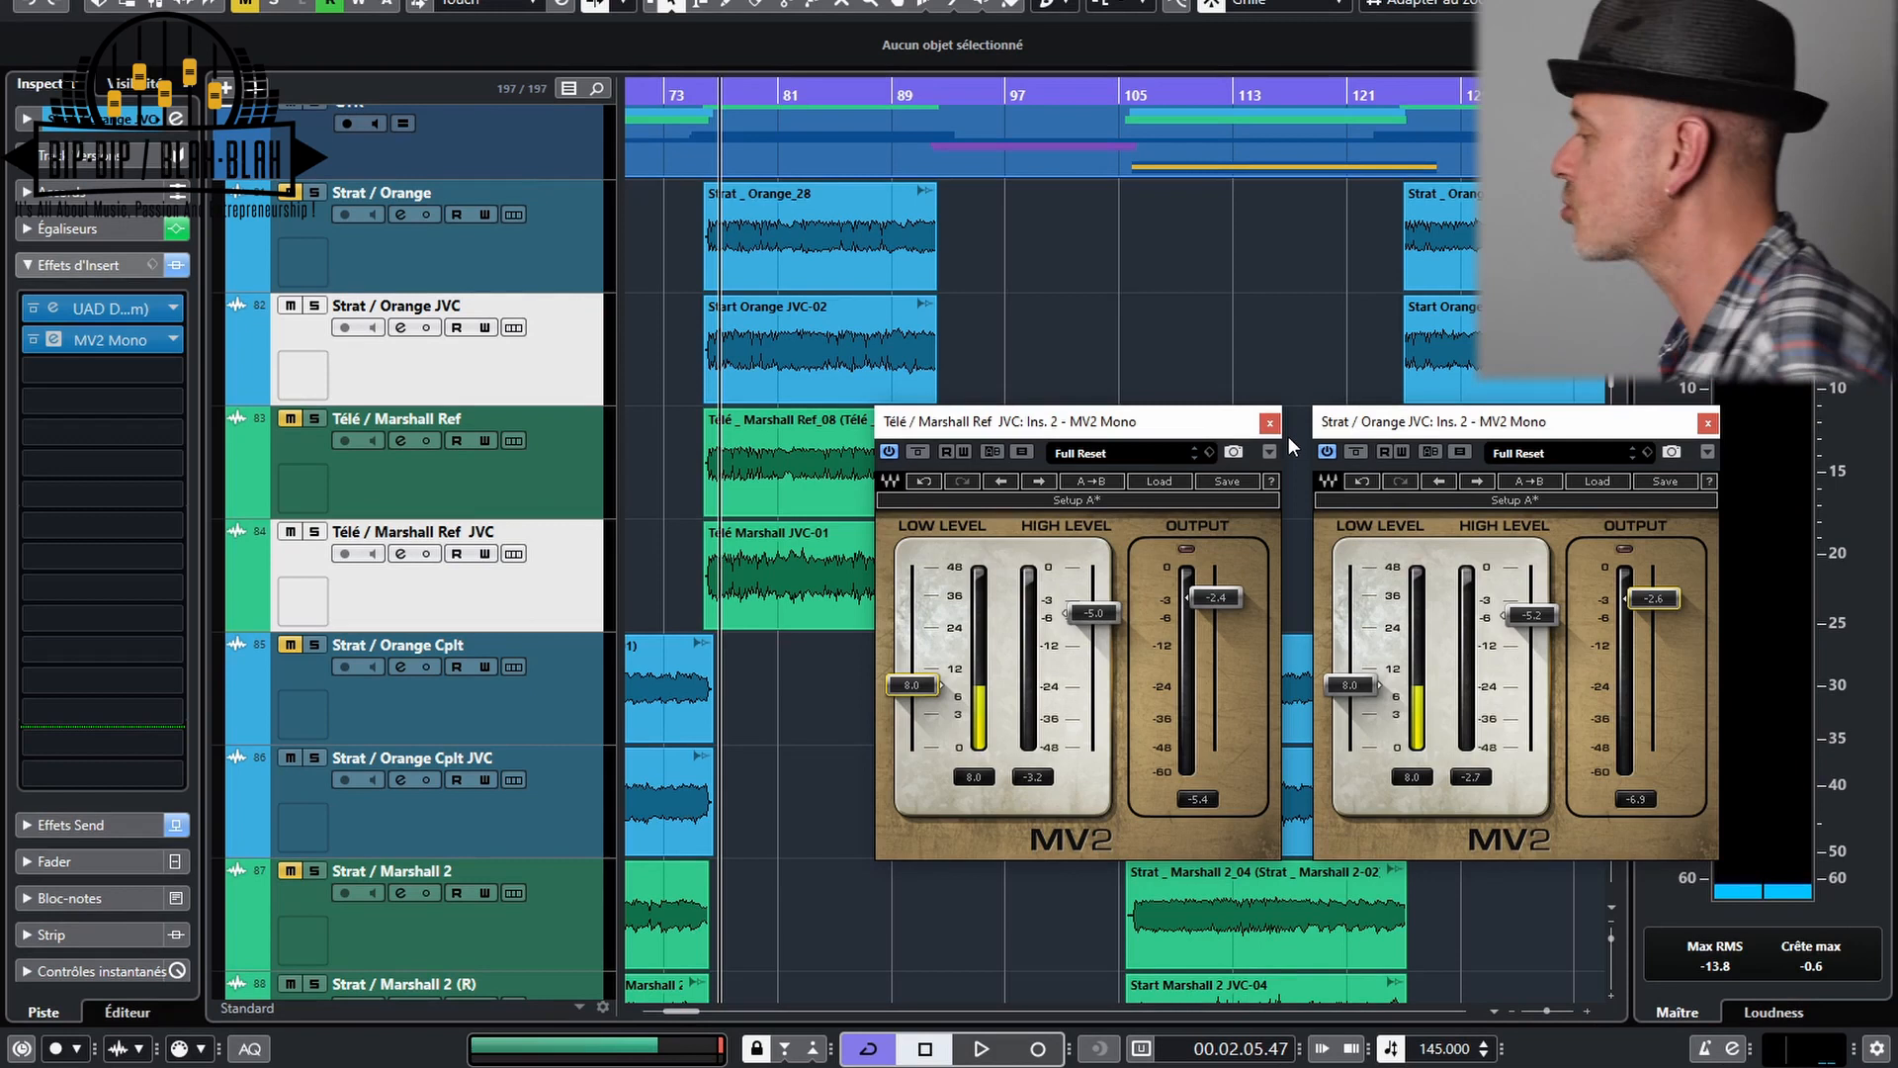
Select the vocal track Ref 1 Tuned and place its MV2 Mono insert window in front of the guitars' MV2 windows
{"action": "scroll", "coordinate": [773, 668], "scroll_direction": "down", "scroll_amount": 10}
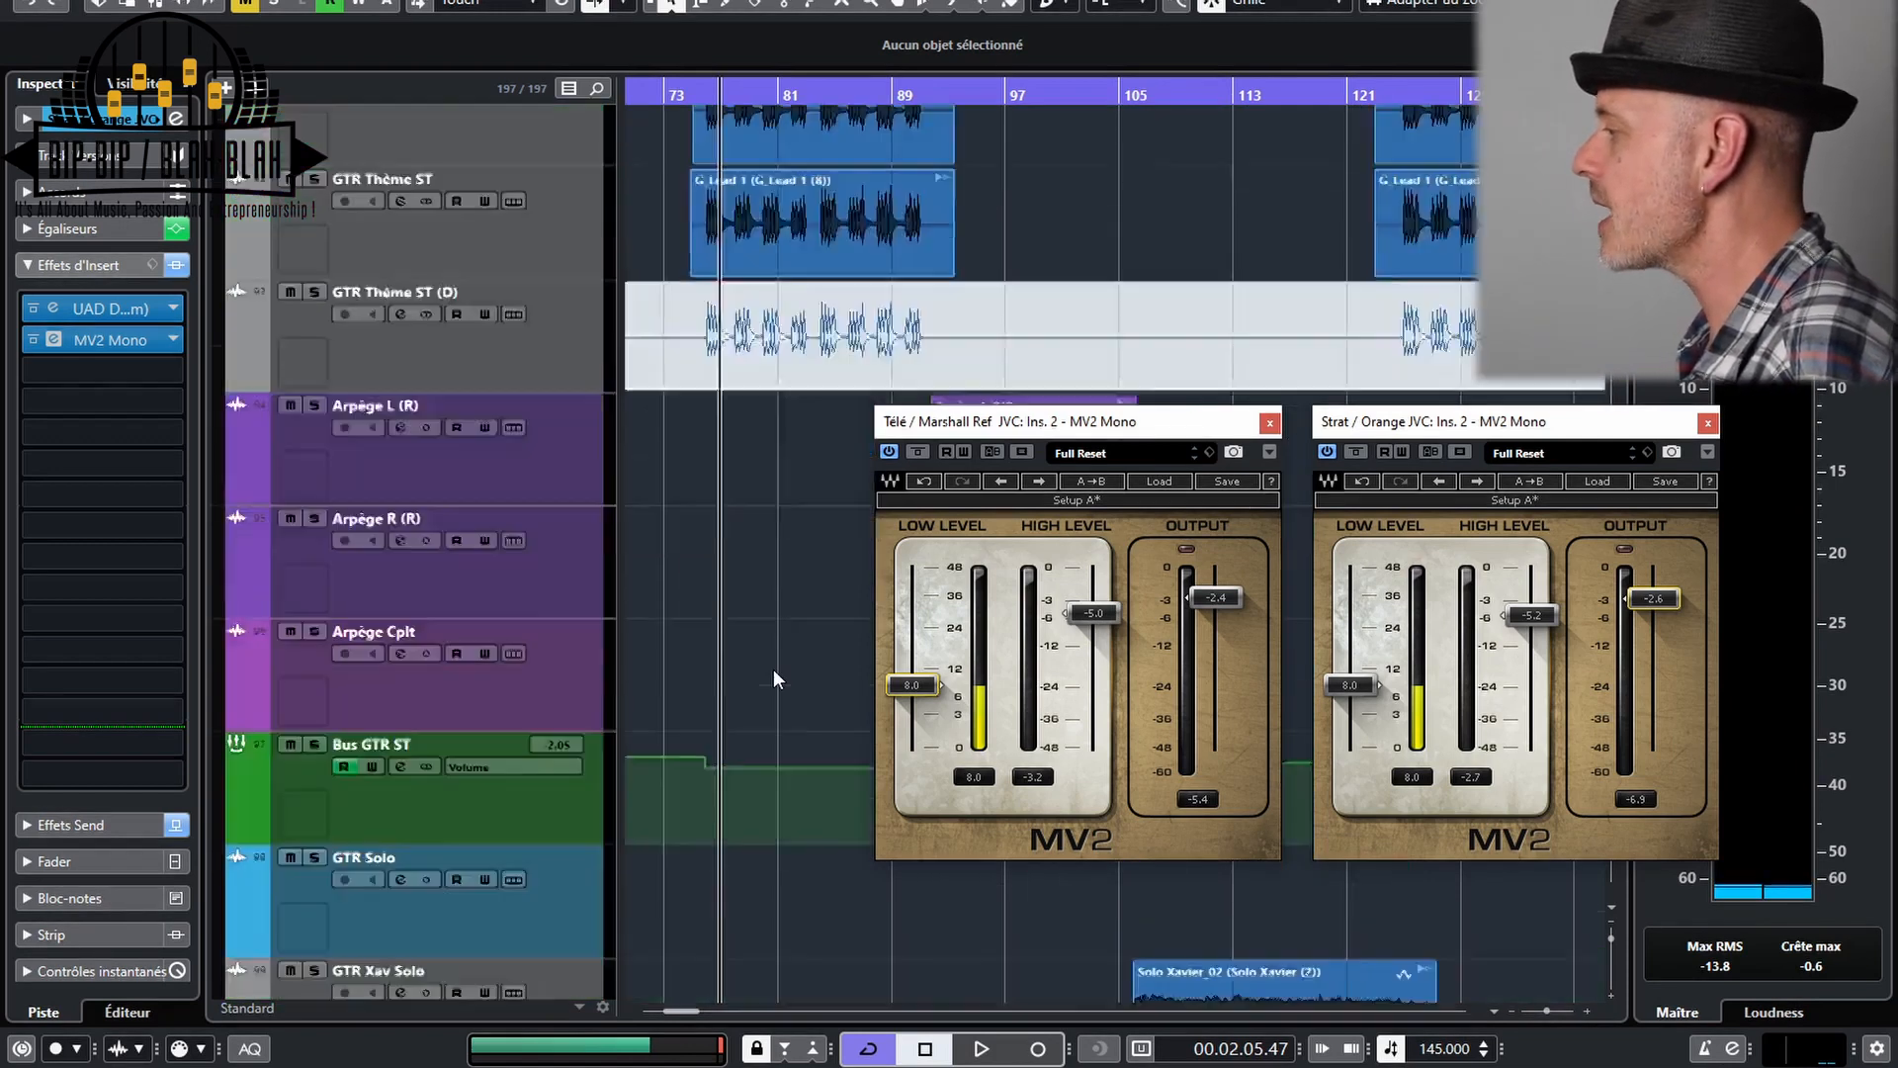
{"action": "scroll", "coordinate": [773, 668], "scroll_direction": "down", "scroll_amount": 15}
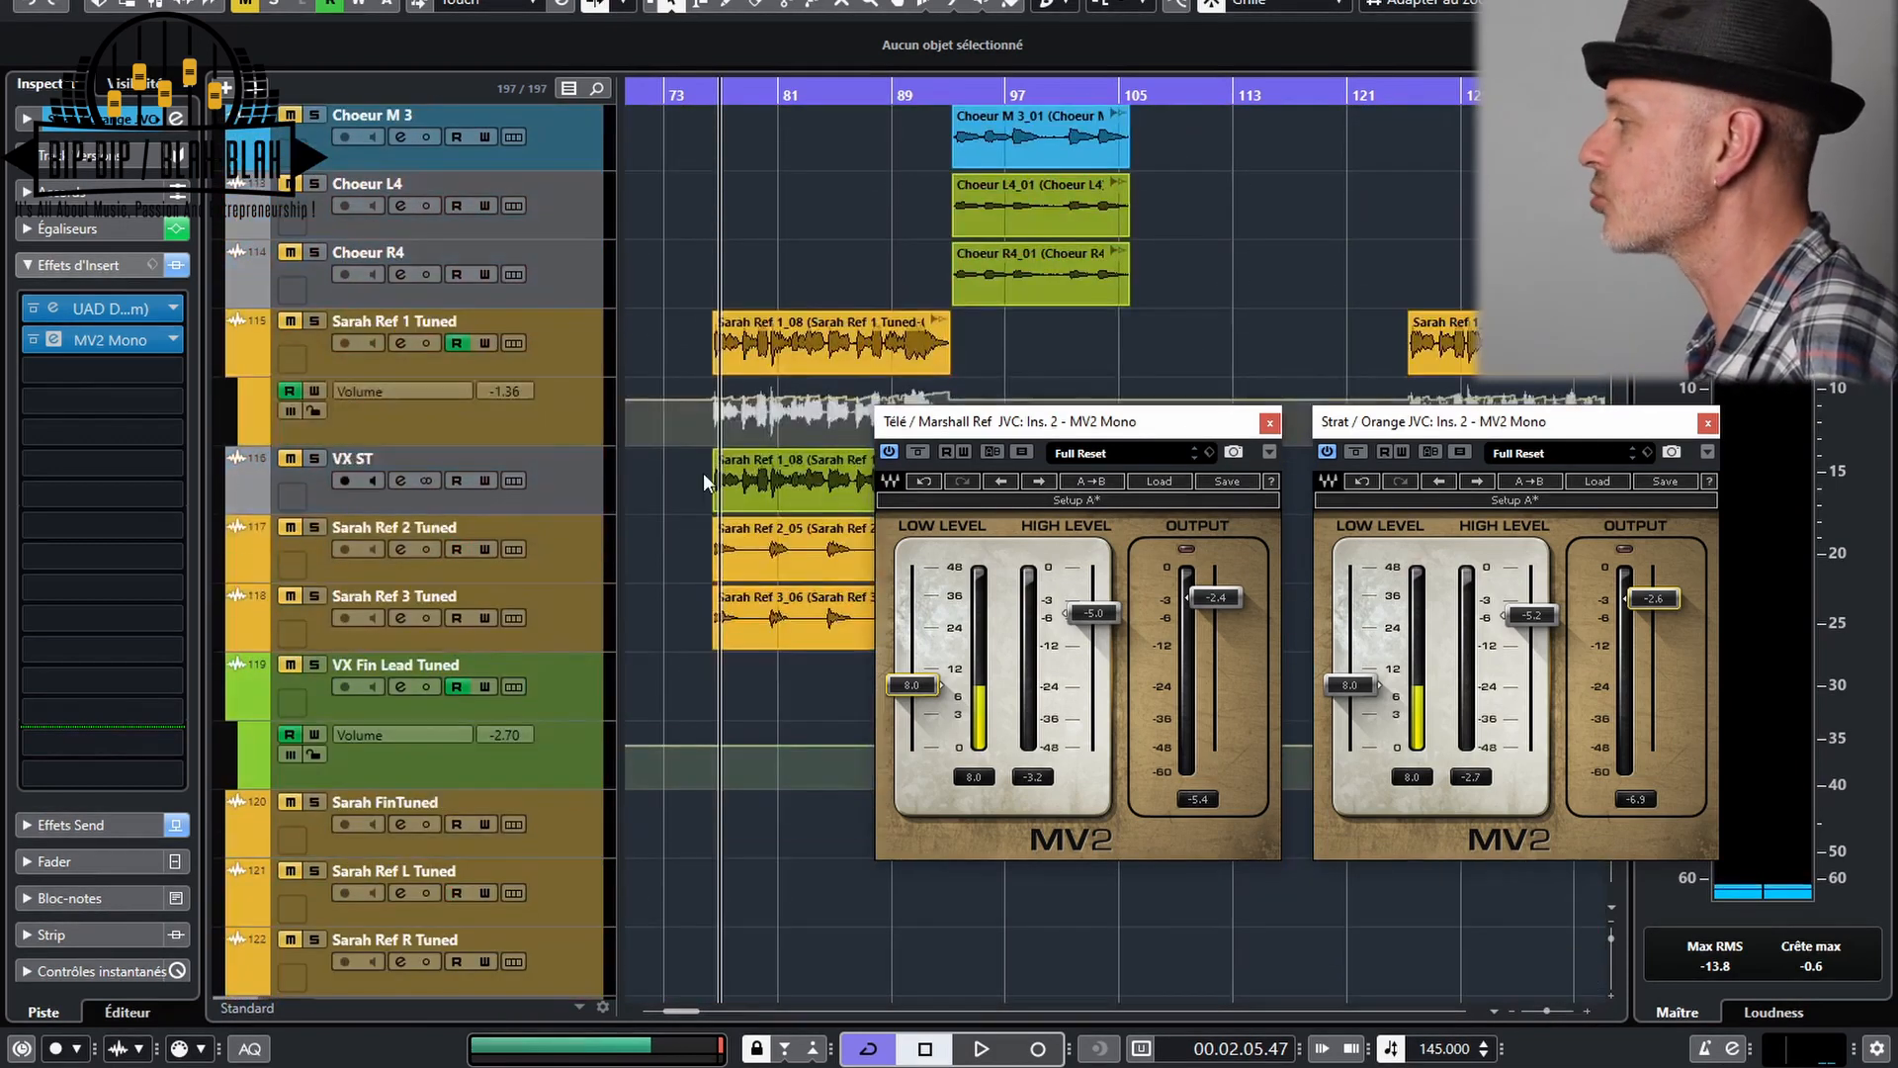
{"action": "left_click", "coordinate": [575, 354]}
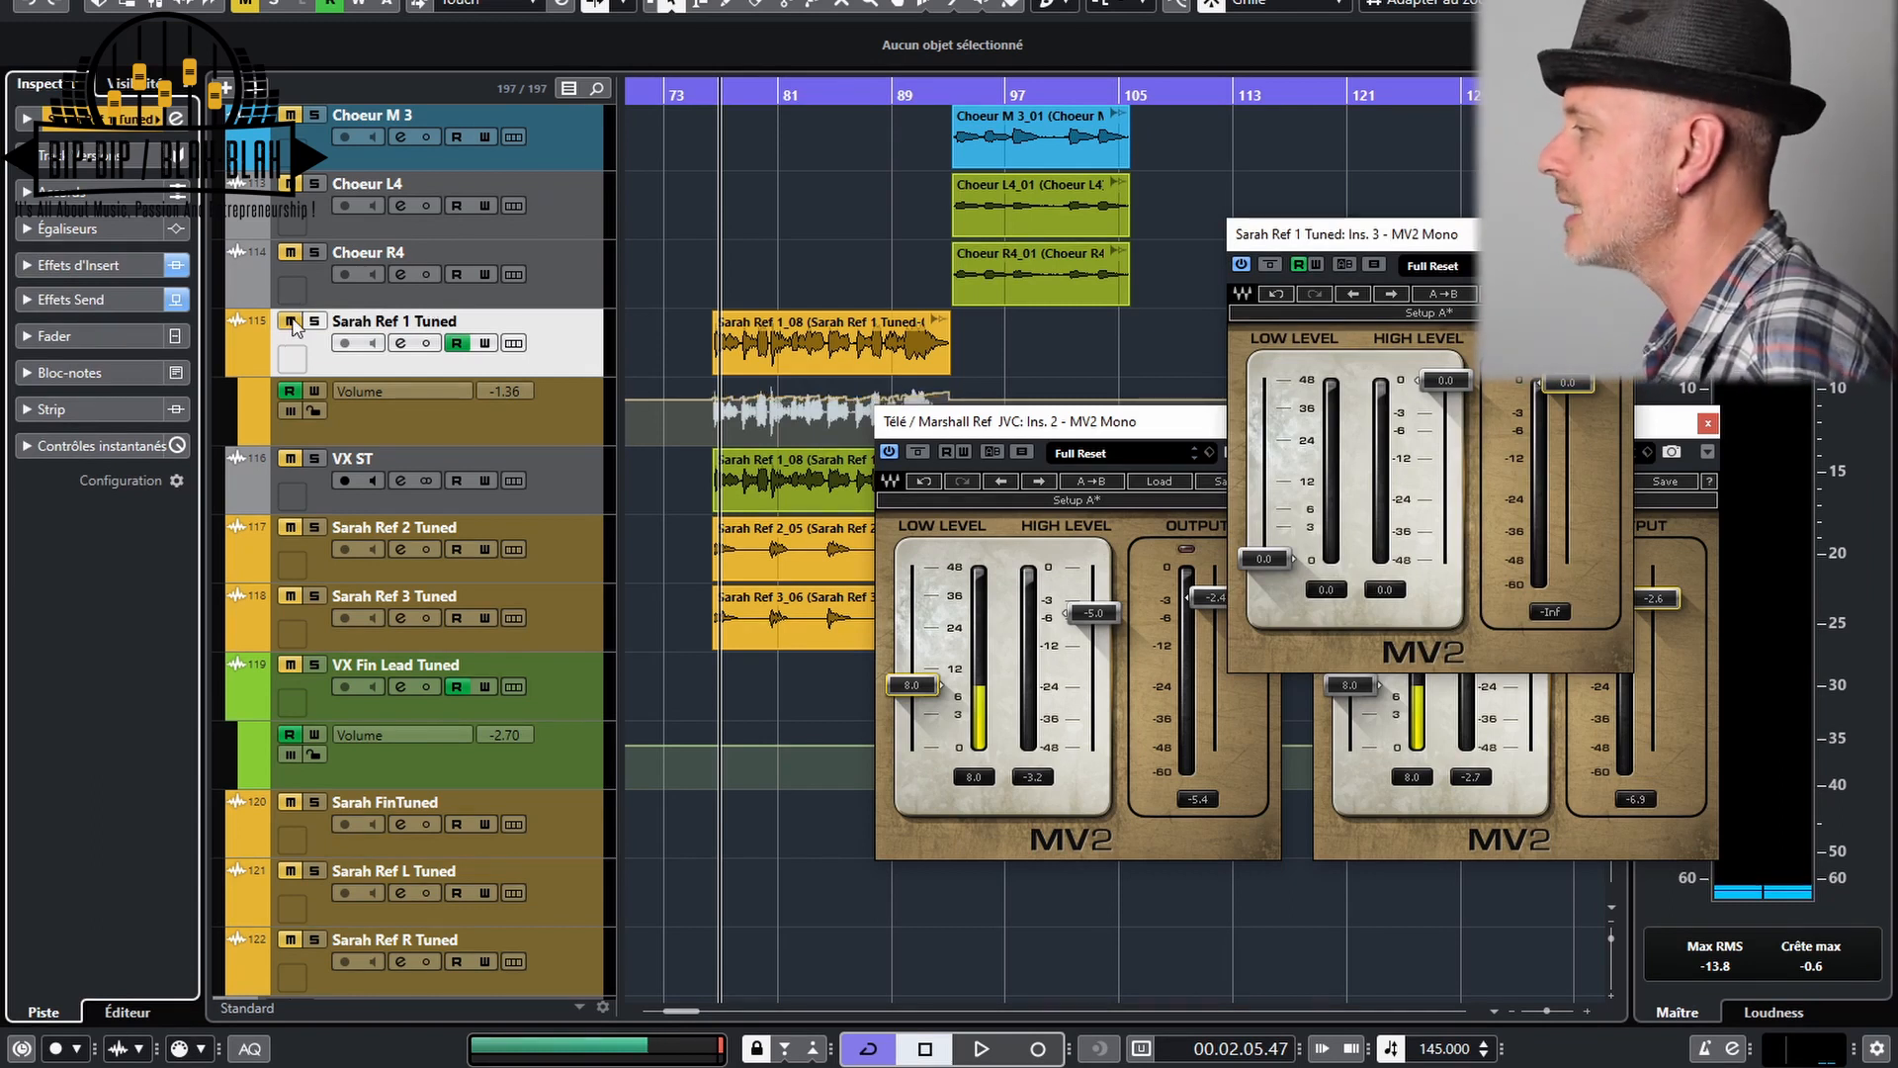
{"action": "left_click_drag", "start_coordinate": [1320, 238], "coordinate": [1067, 334]}
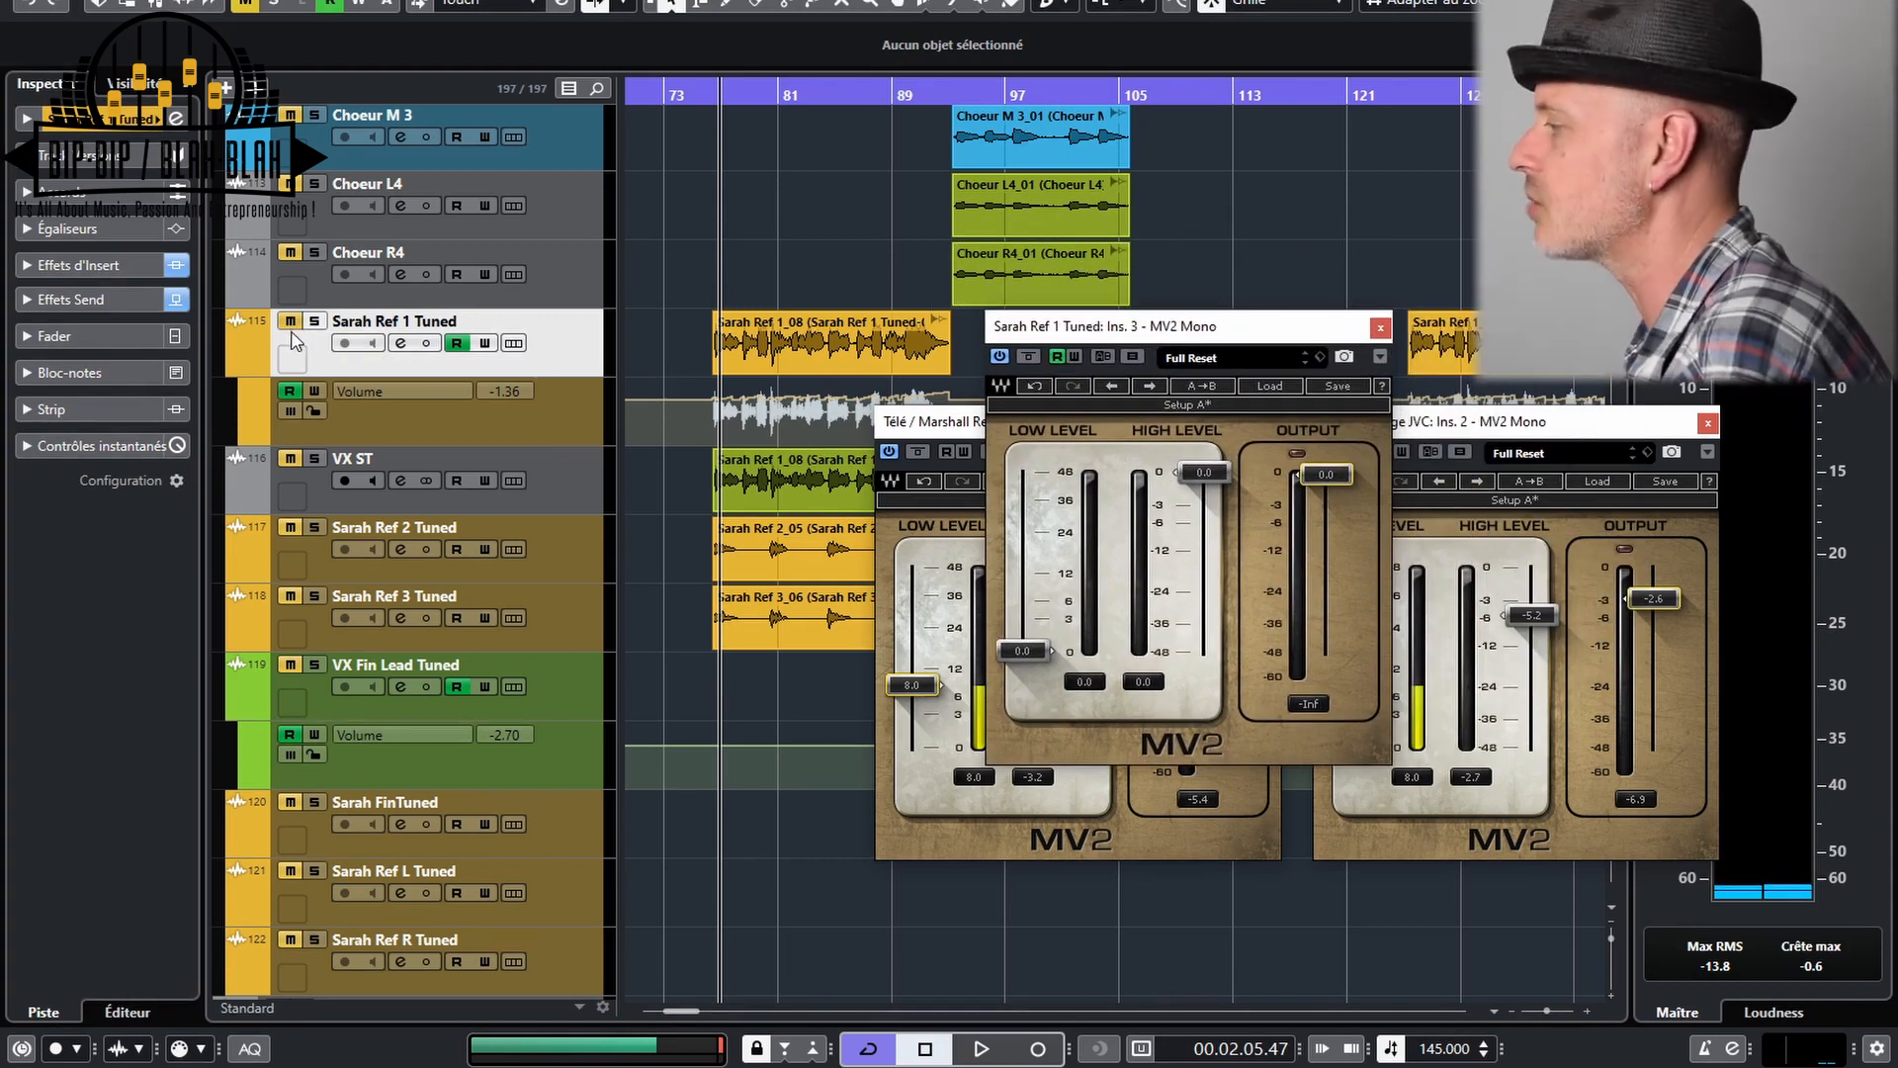
Play the mix with the Ref 1 Tuned vocal unmuted and set its MV2 high level to about -16, low level to 4.5 and output to -0.5
{"action": "key", "text": "space"}
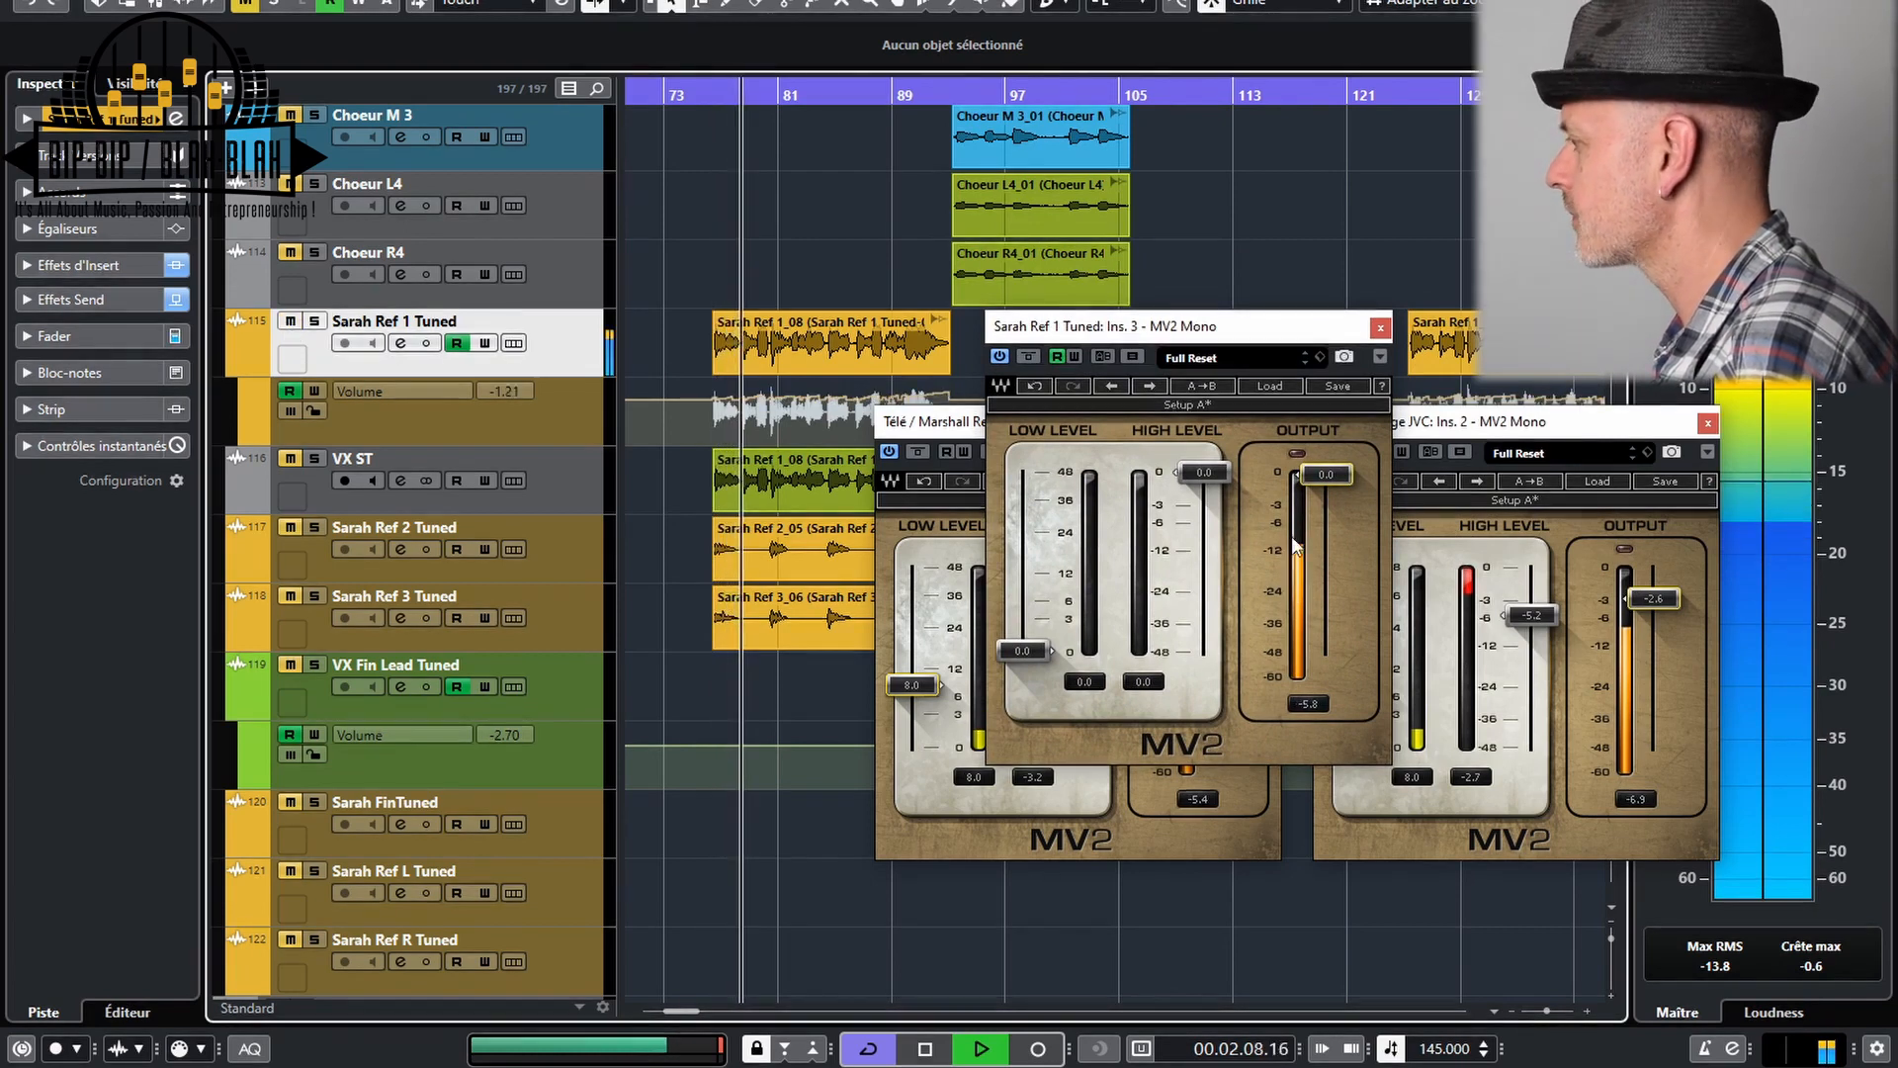
{"action": "left_click_drag", "start_coordinate": [1203, 473], "coordinate": [1203, 567]}
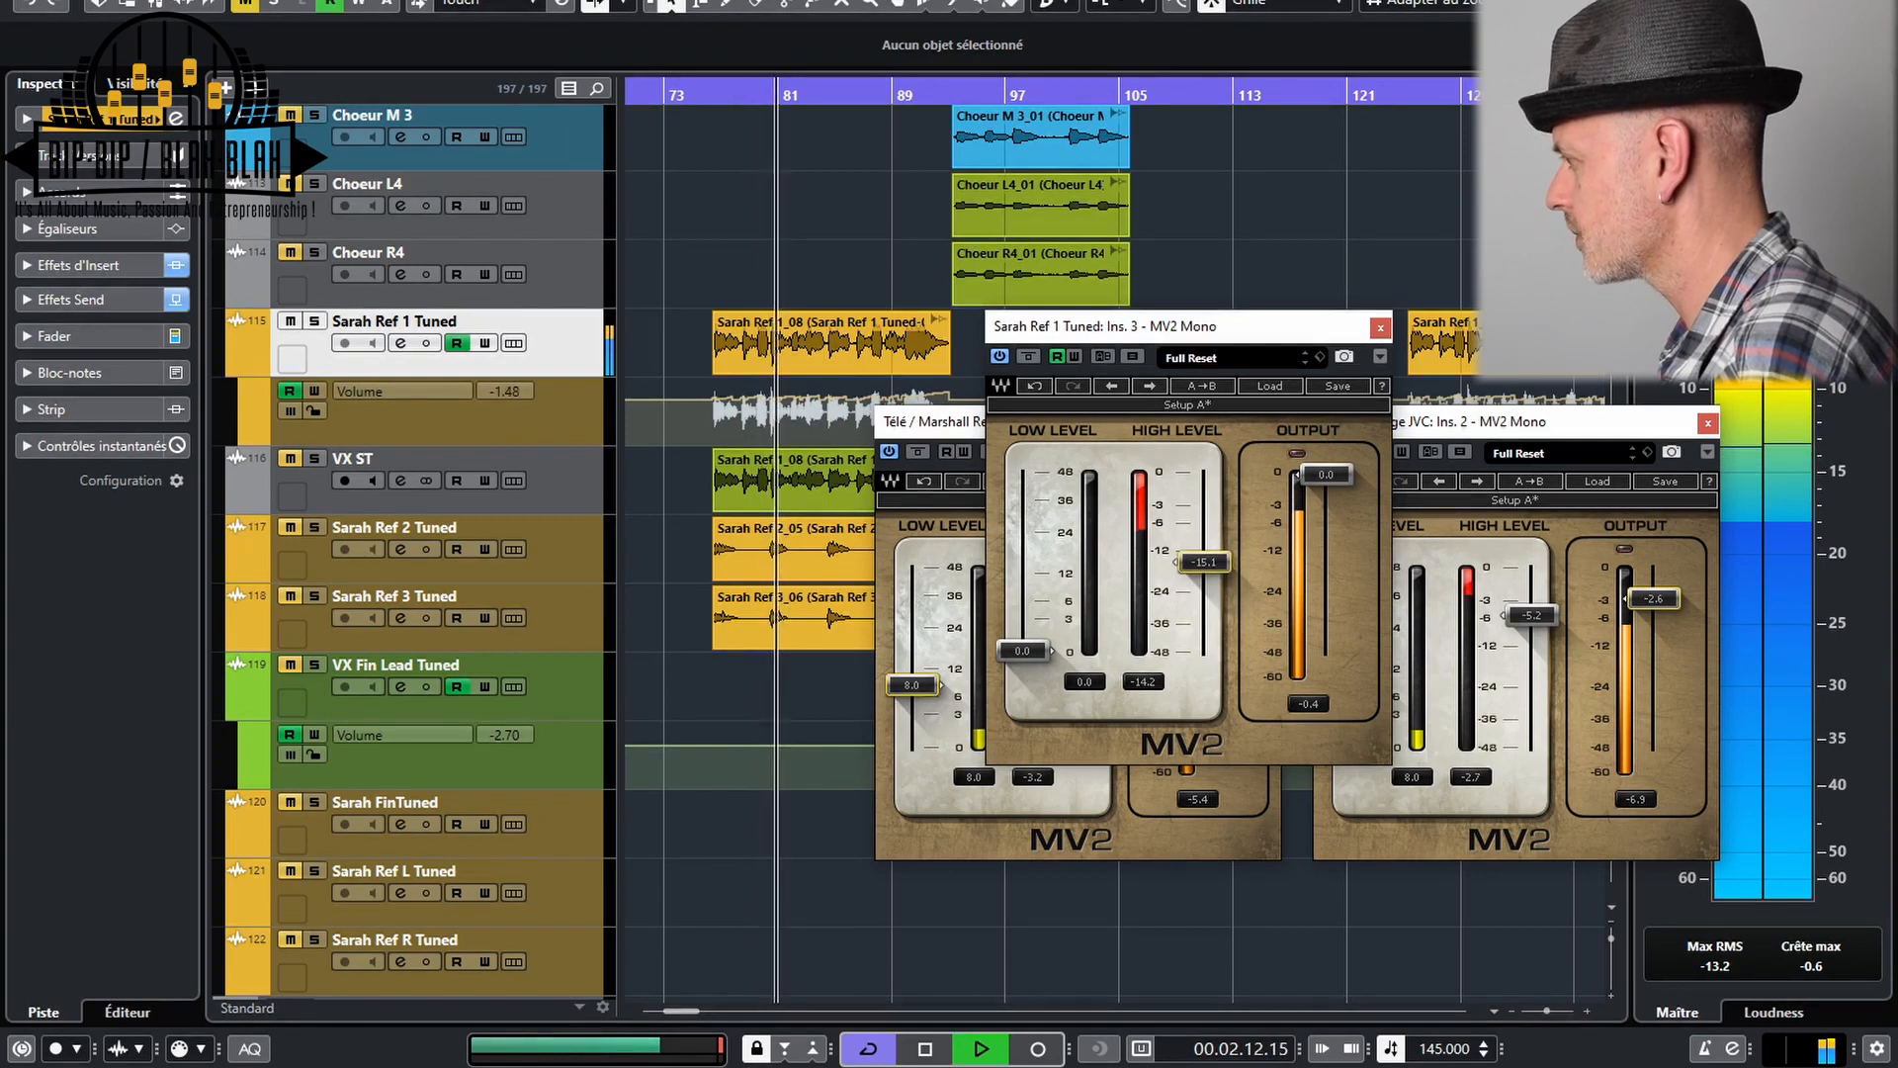
{"action": "left_click_drag", "start_coordinate": [1023, 650], "coordinate": [1023, 605]}
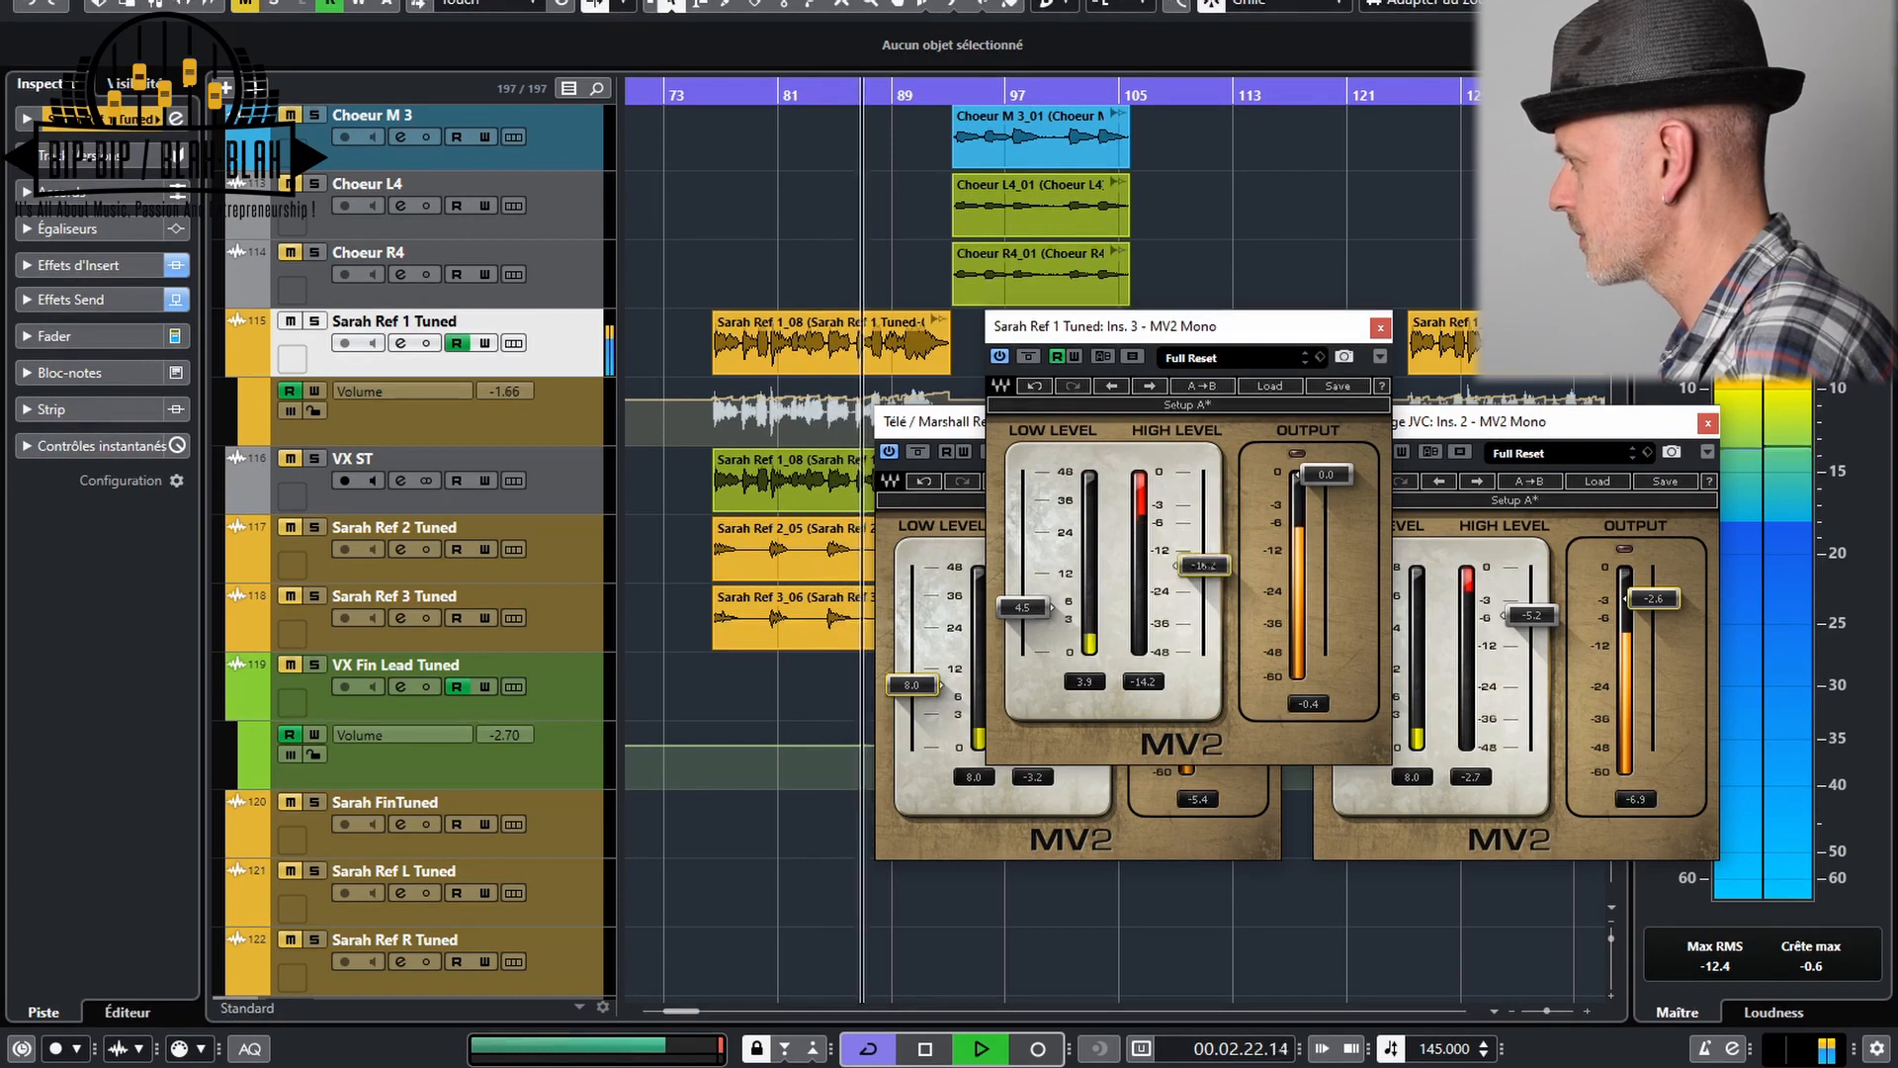
{"action": "left_click_drag", "start_coordinate": [1327, 474], "coordinate": [1327, 483]}
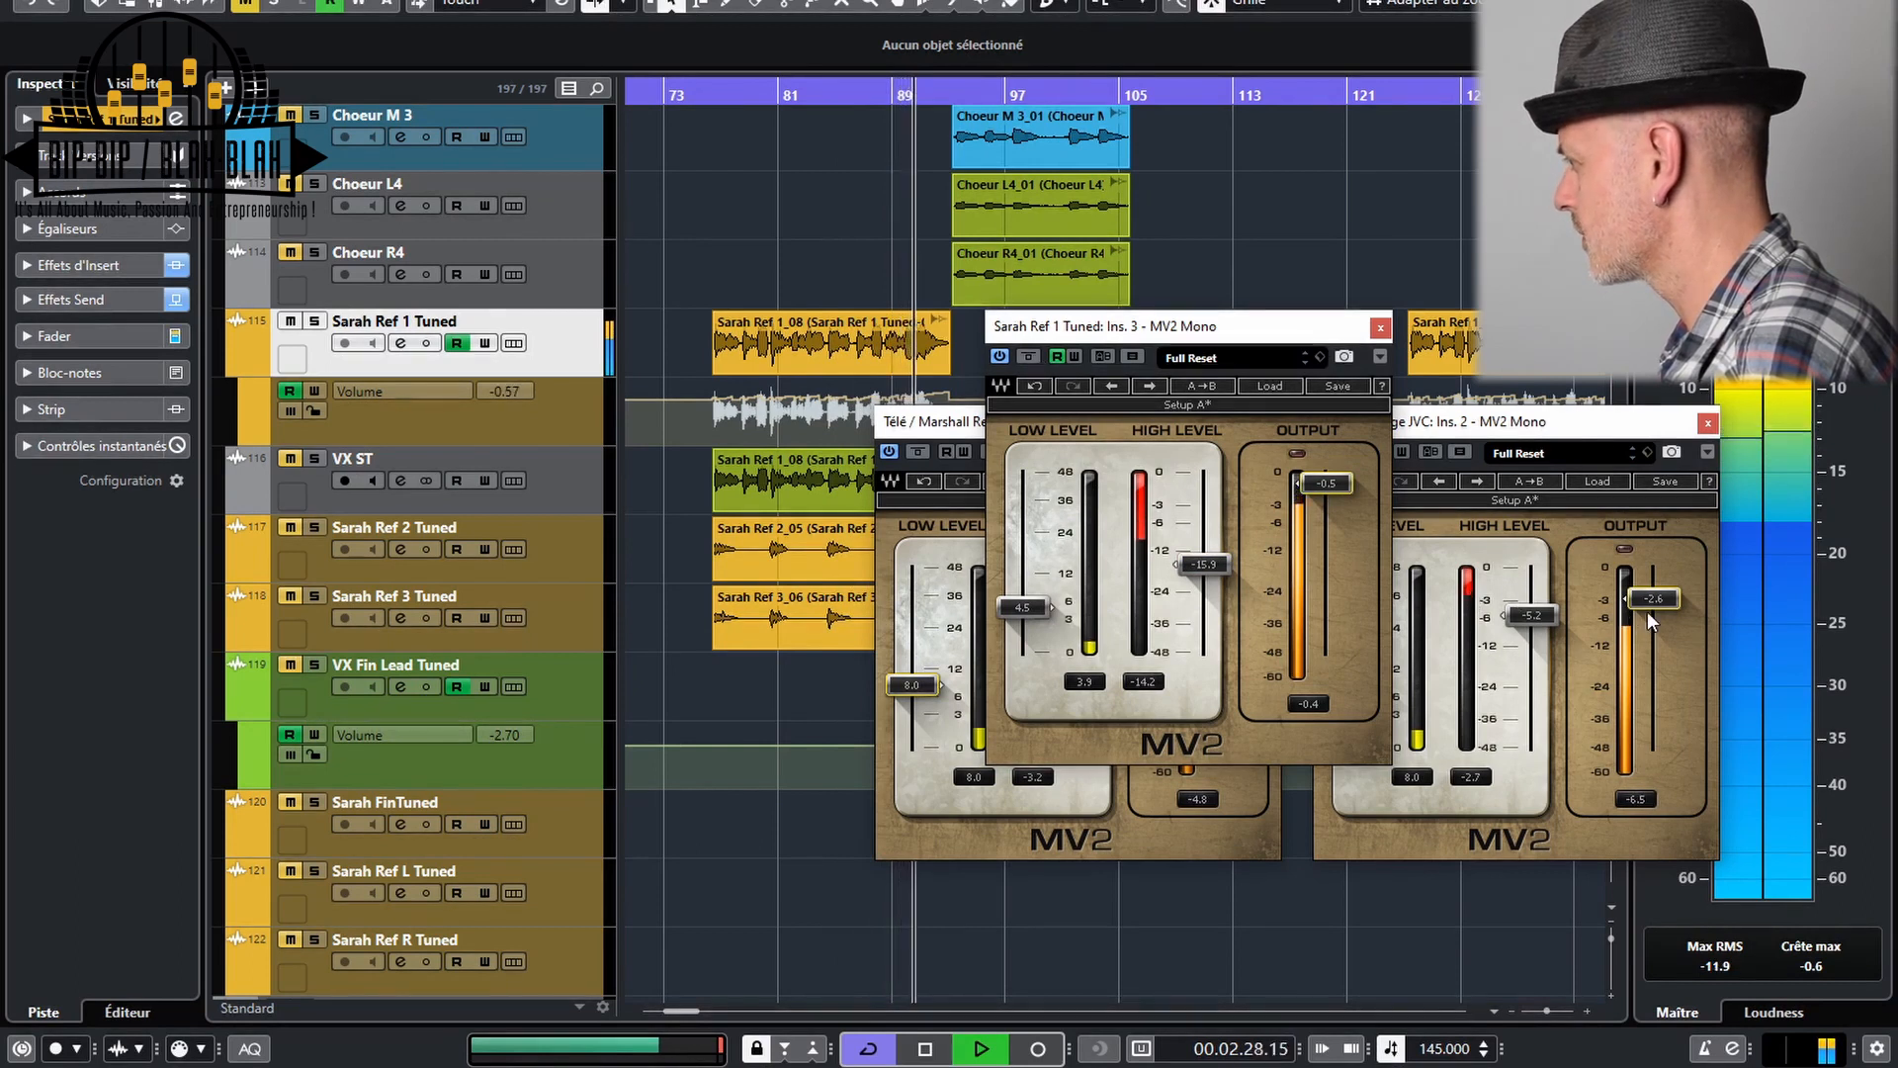
Lower the MV2 output to -3.0 on both the Strat / Orange JVC and Télé / Marshall Ref JVC tracks
{"action": "left_click", "coordinate": [1648, 613]}
{"action": "left_click_drag", "start_coordinate": [1646, 611], "coordinate": [1646, 614]}
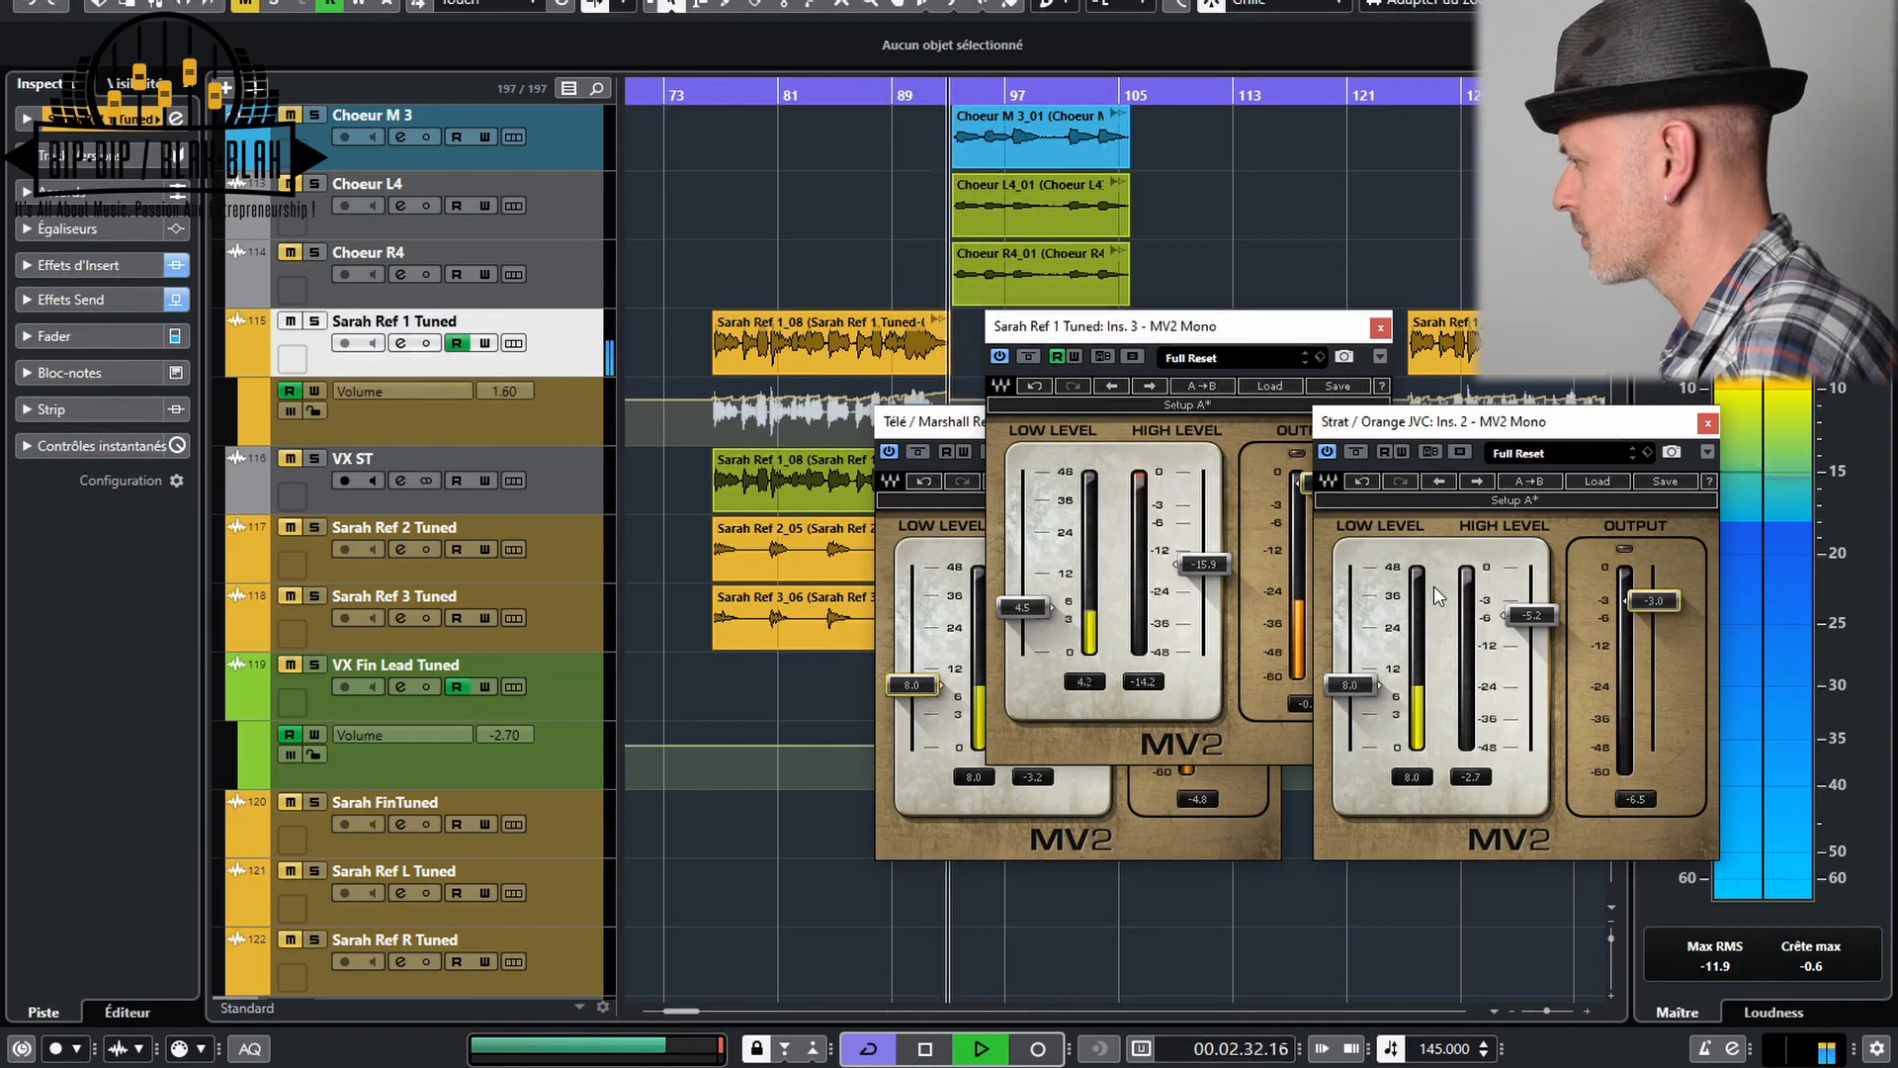
{"action": "left_click", "coordinate": [944, 423]}
{"action": "left_click_drag", "start_coordinate": [1226, 608], "coordinate": [1226, 611]}
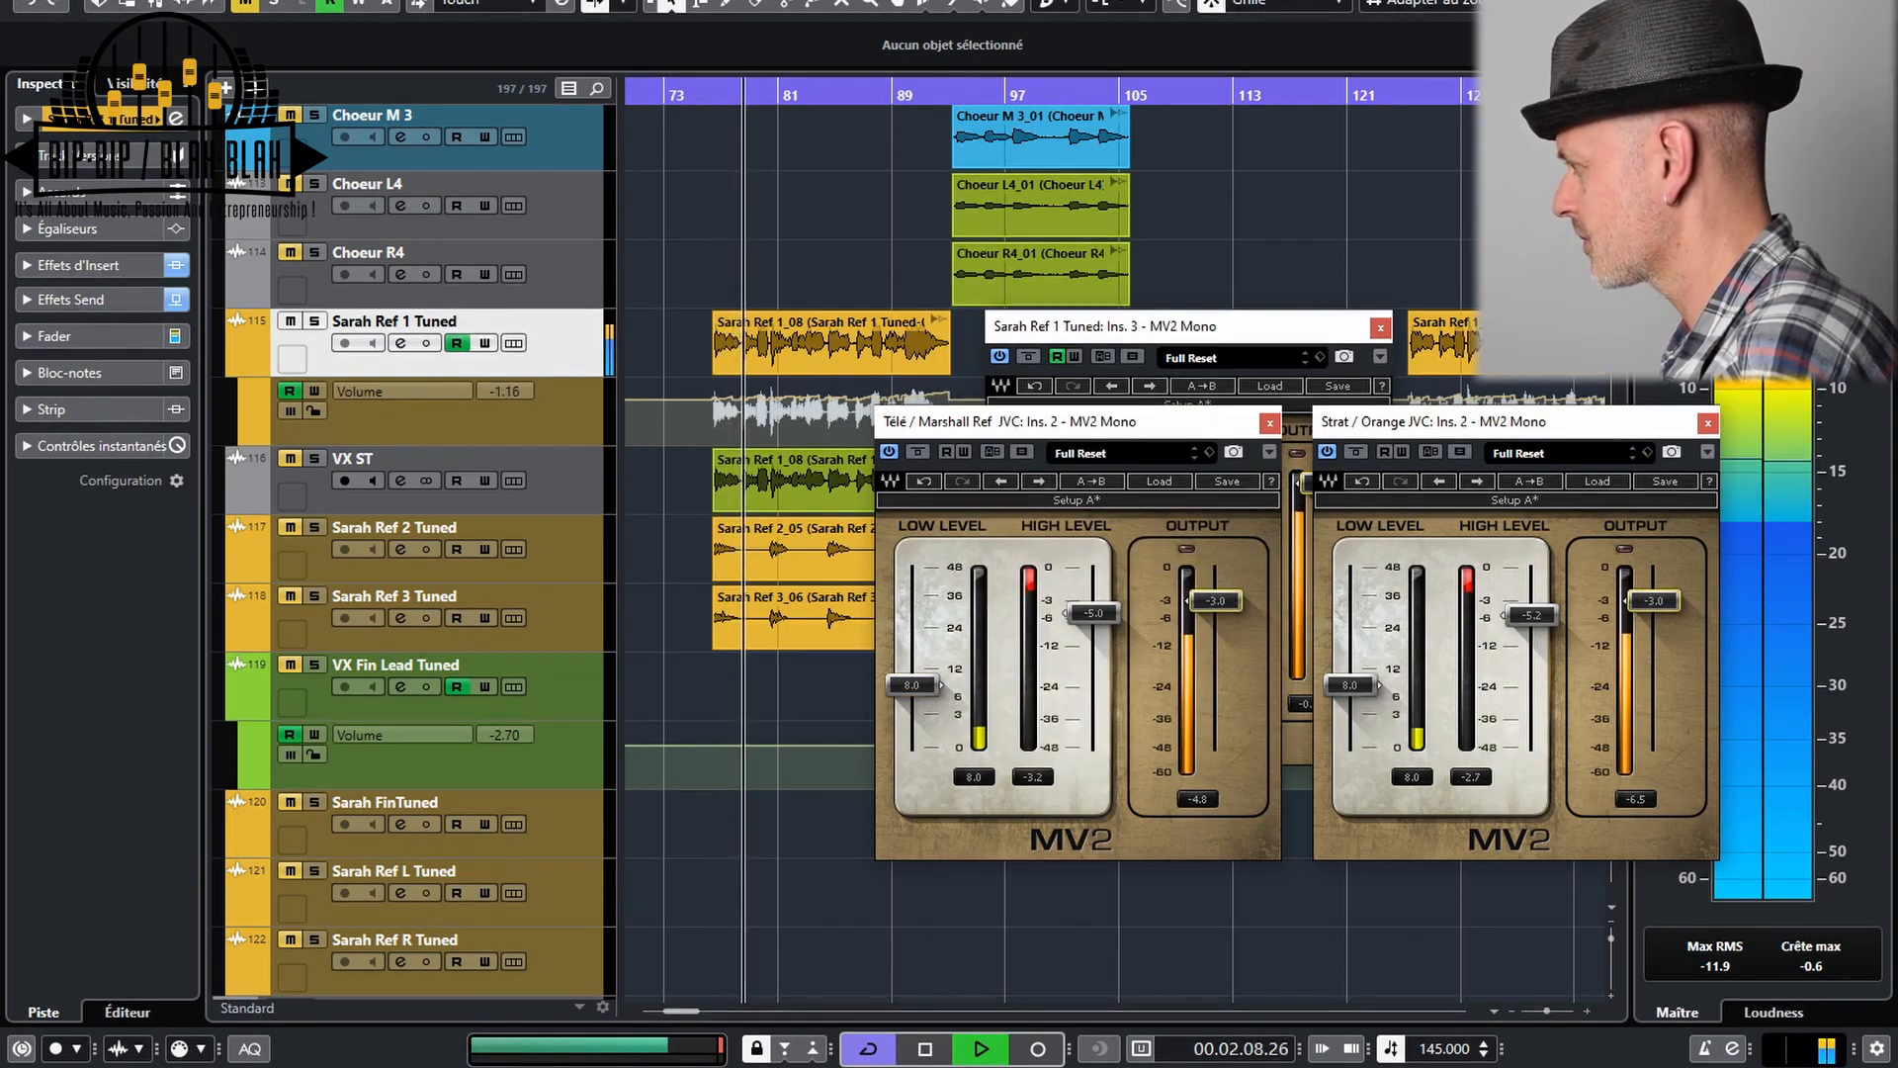
Set the vocal's MV2 high level to -17.1, compare it with bypass in the mix, and stop playback
{"action": "left_click", "coordinate": [1240, 324]}
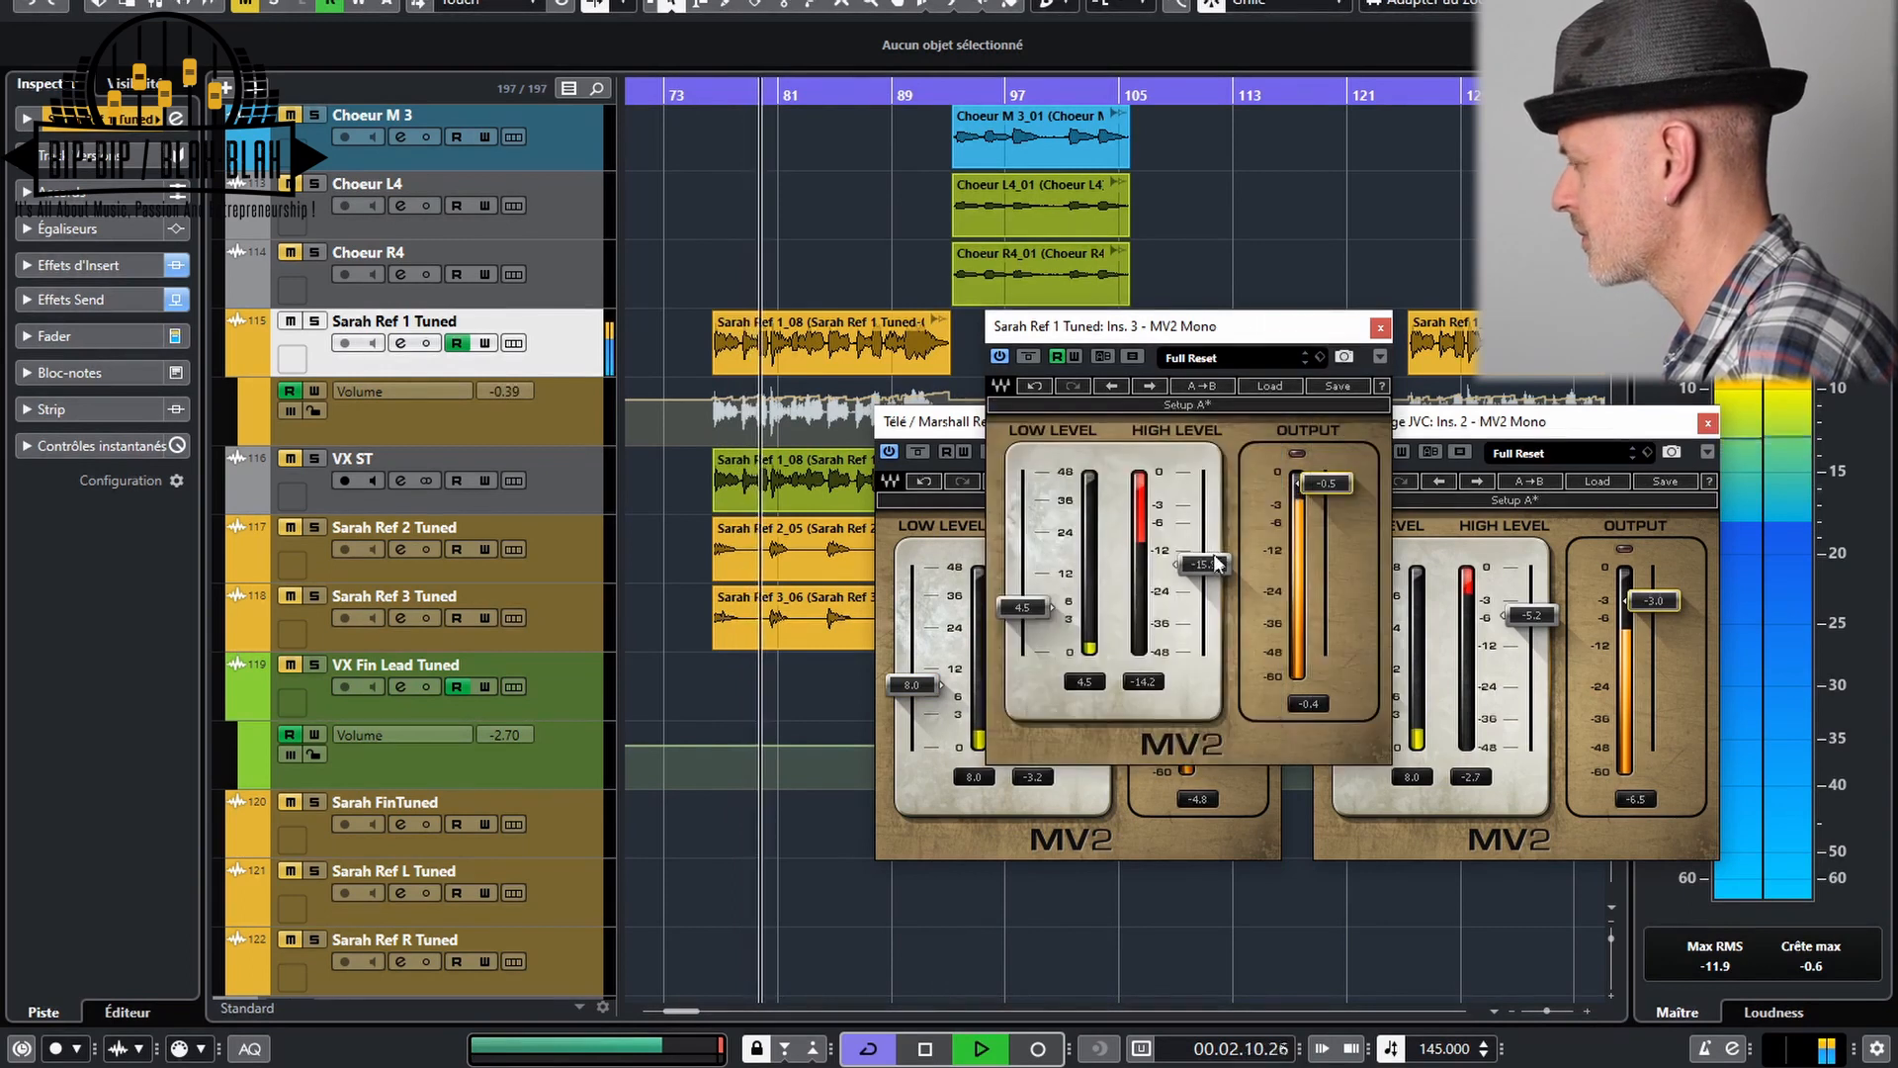
{"action": "left_click_drag", "start_coordinate": [1214, 571], "coordinate": [1214, 575]}
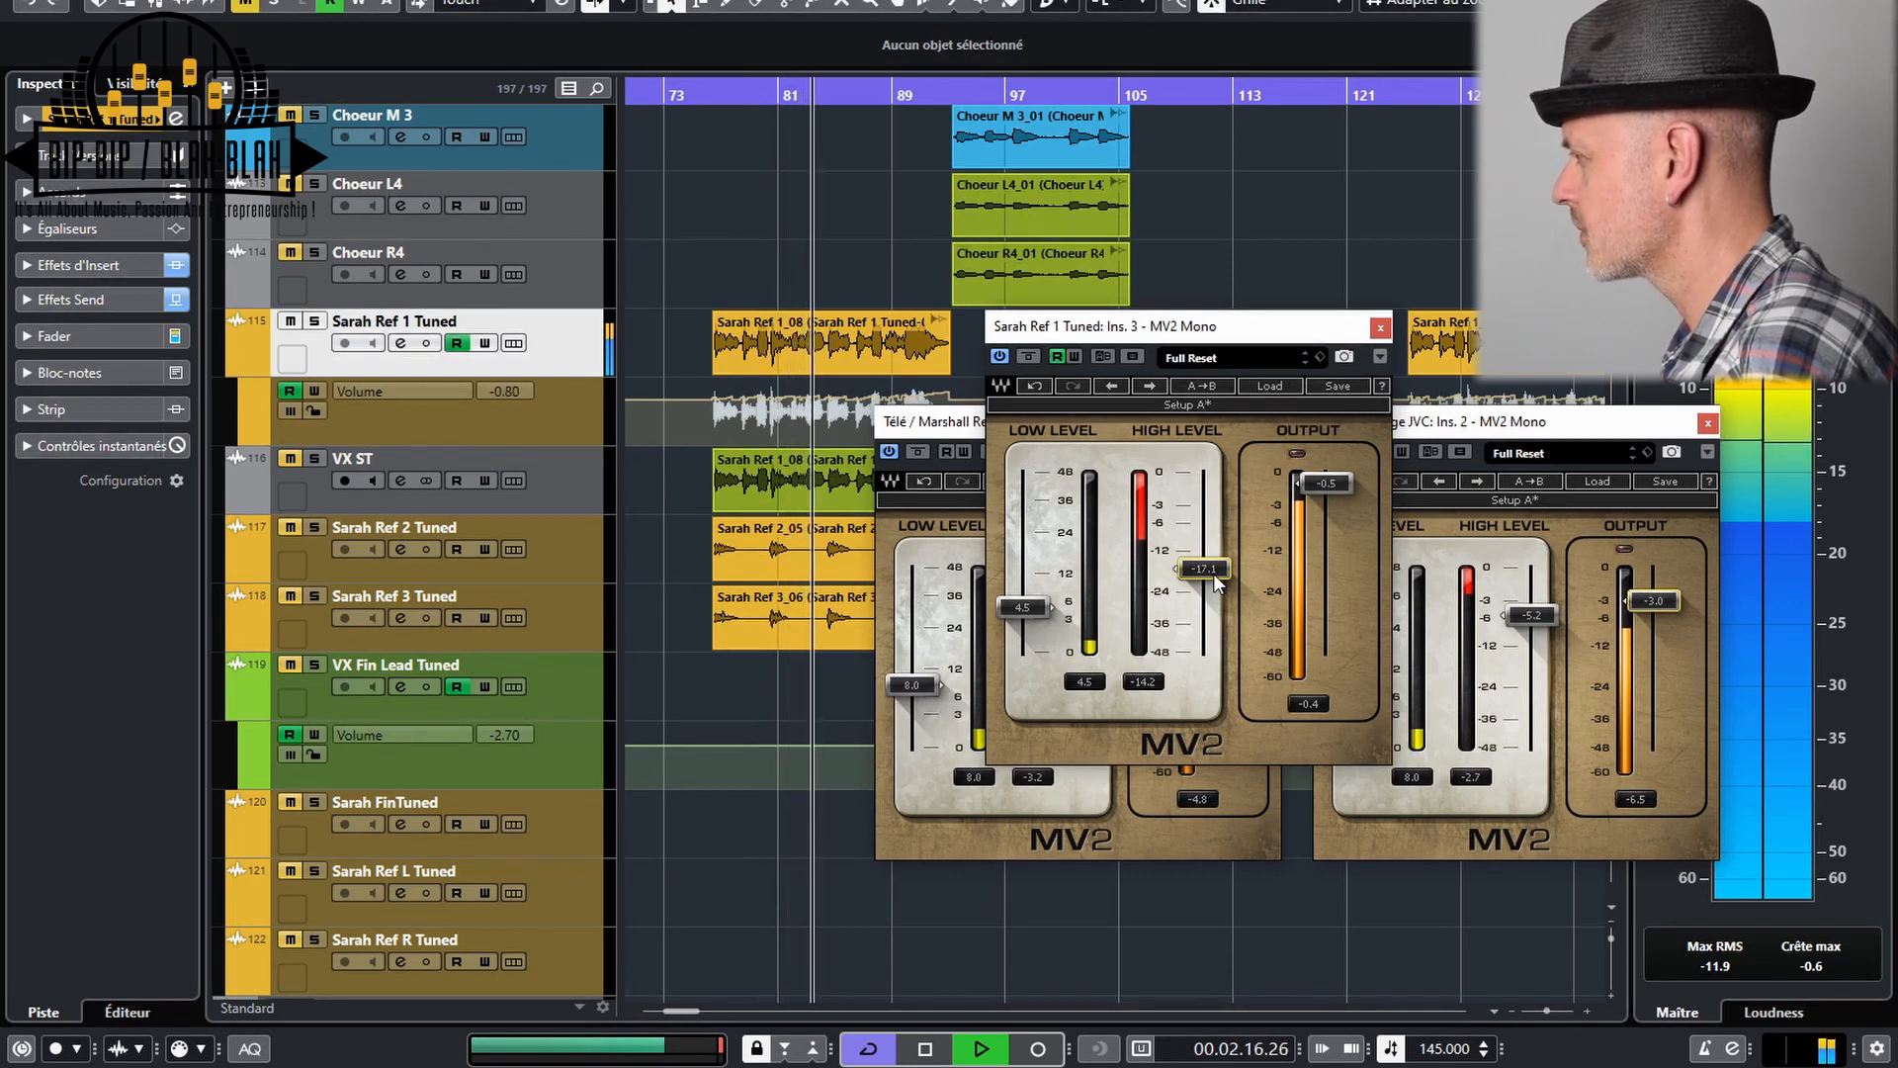
{"action": "left_click", "coordinate": [1034, 357]}
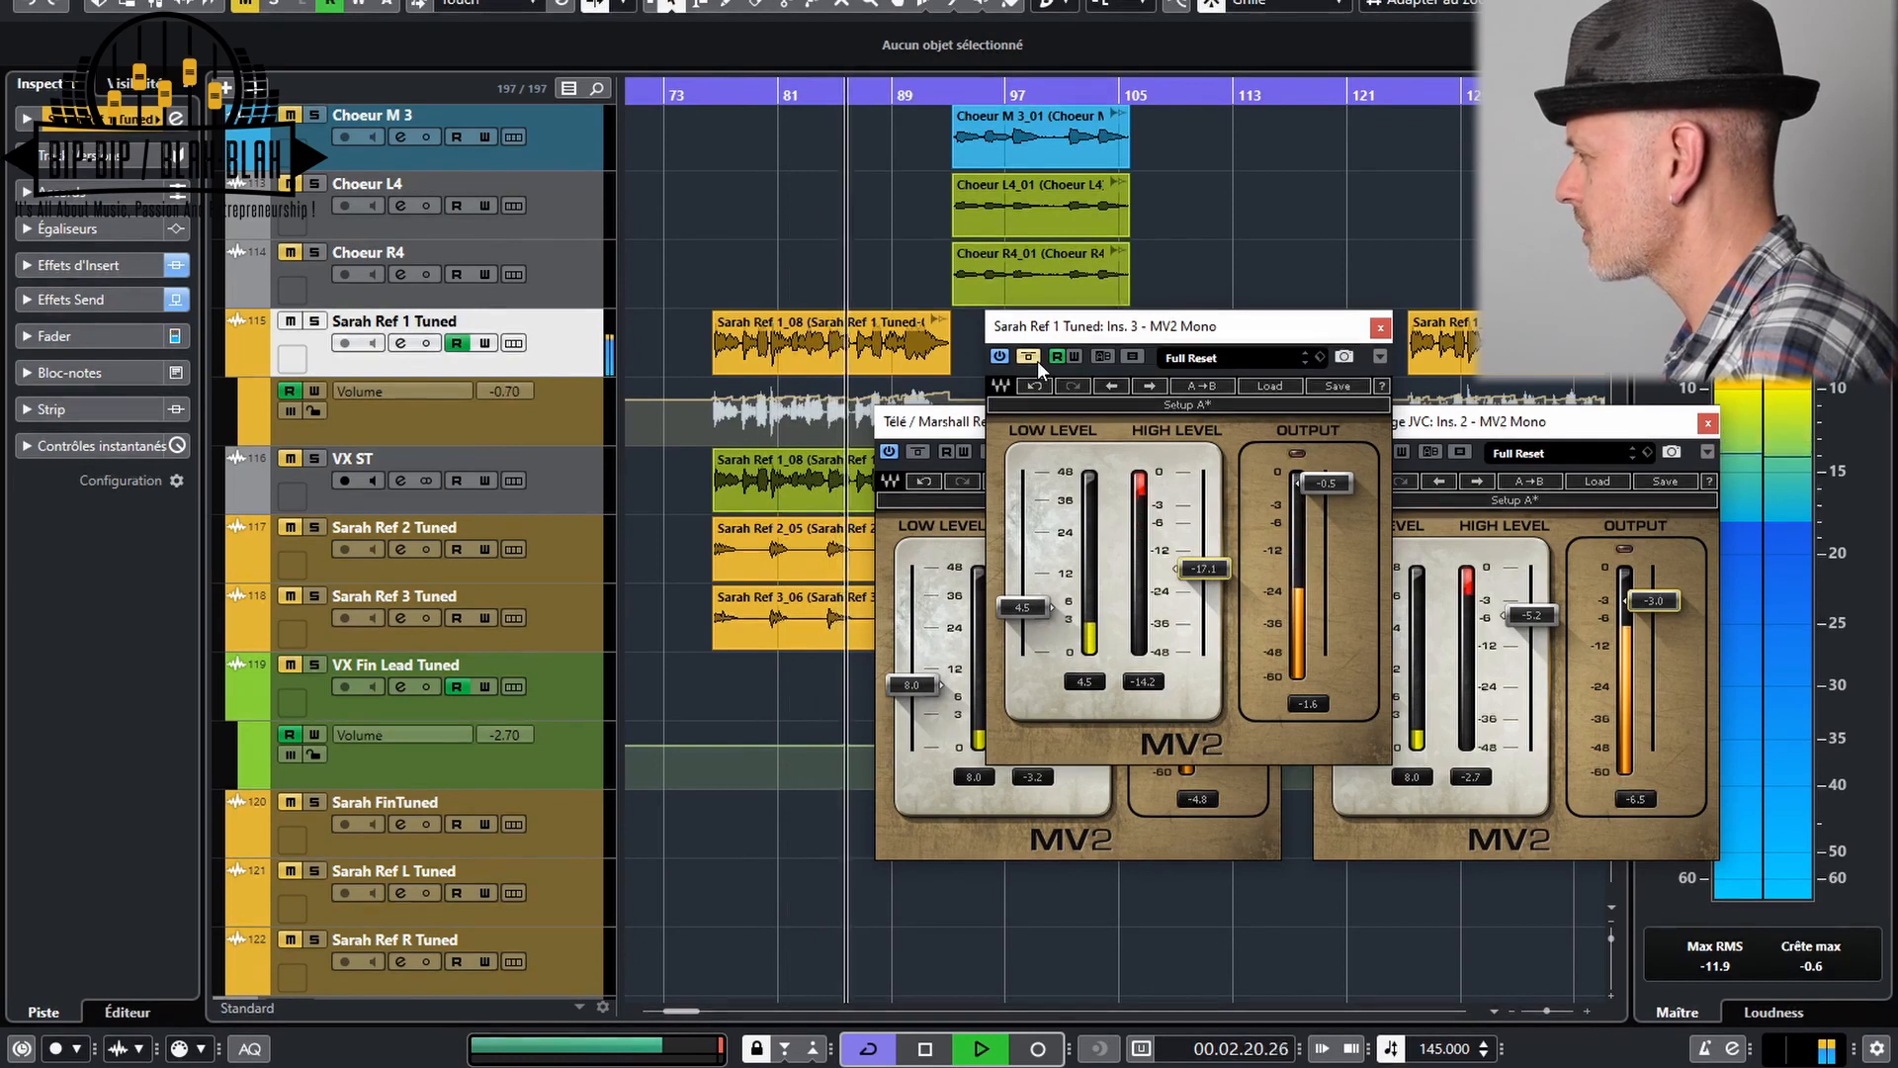
{"action": "left_click", "coordinate": [1031, 358]}
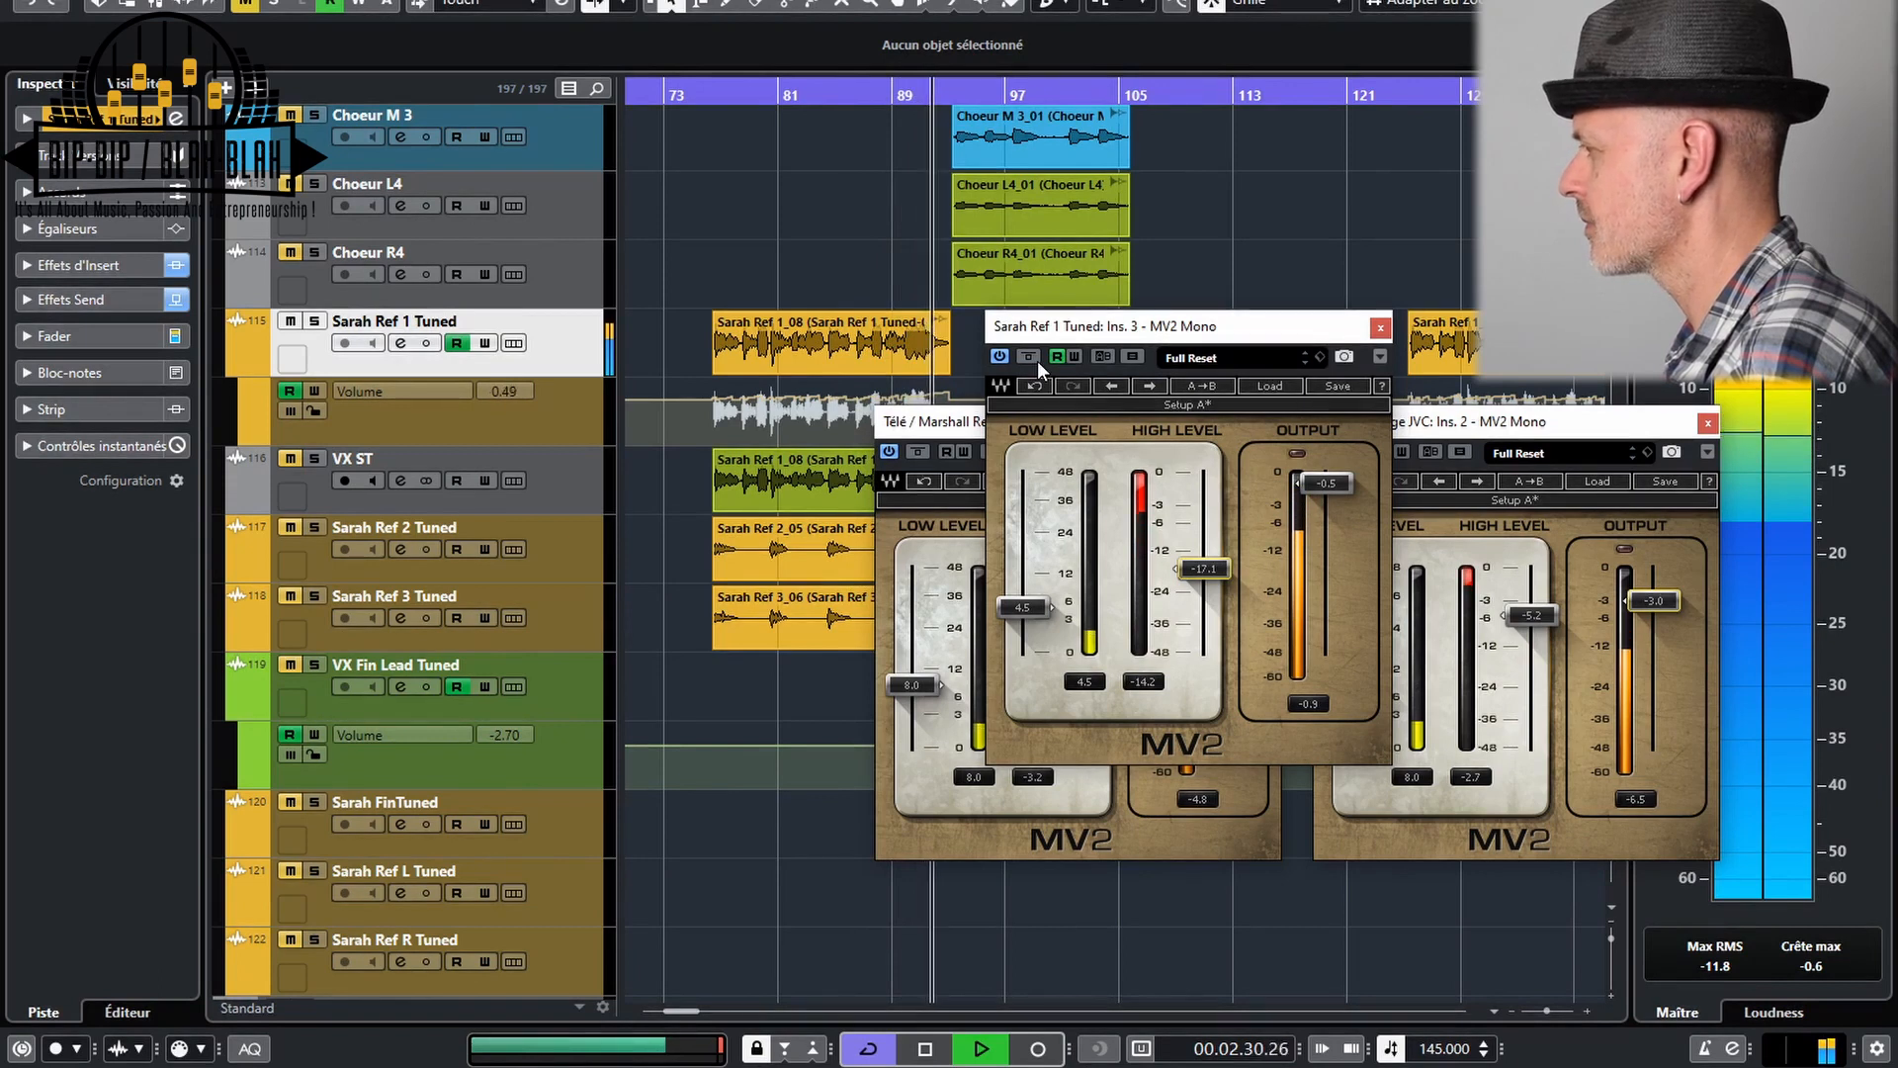
{"action": "key", "text": "space"}
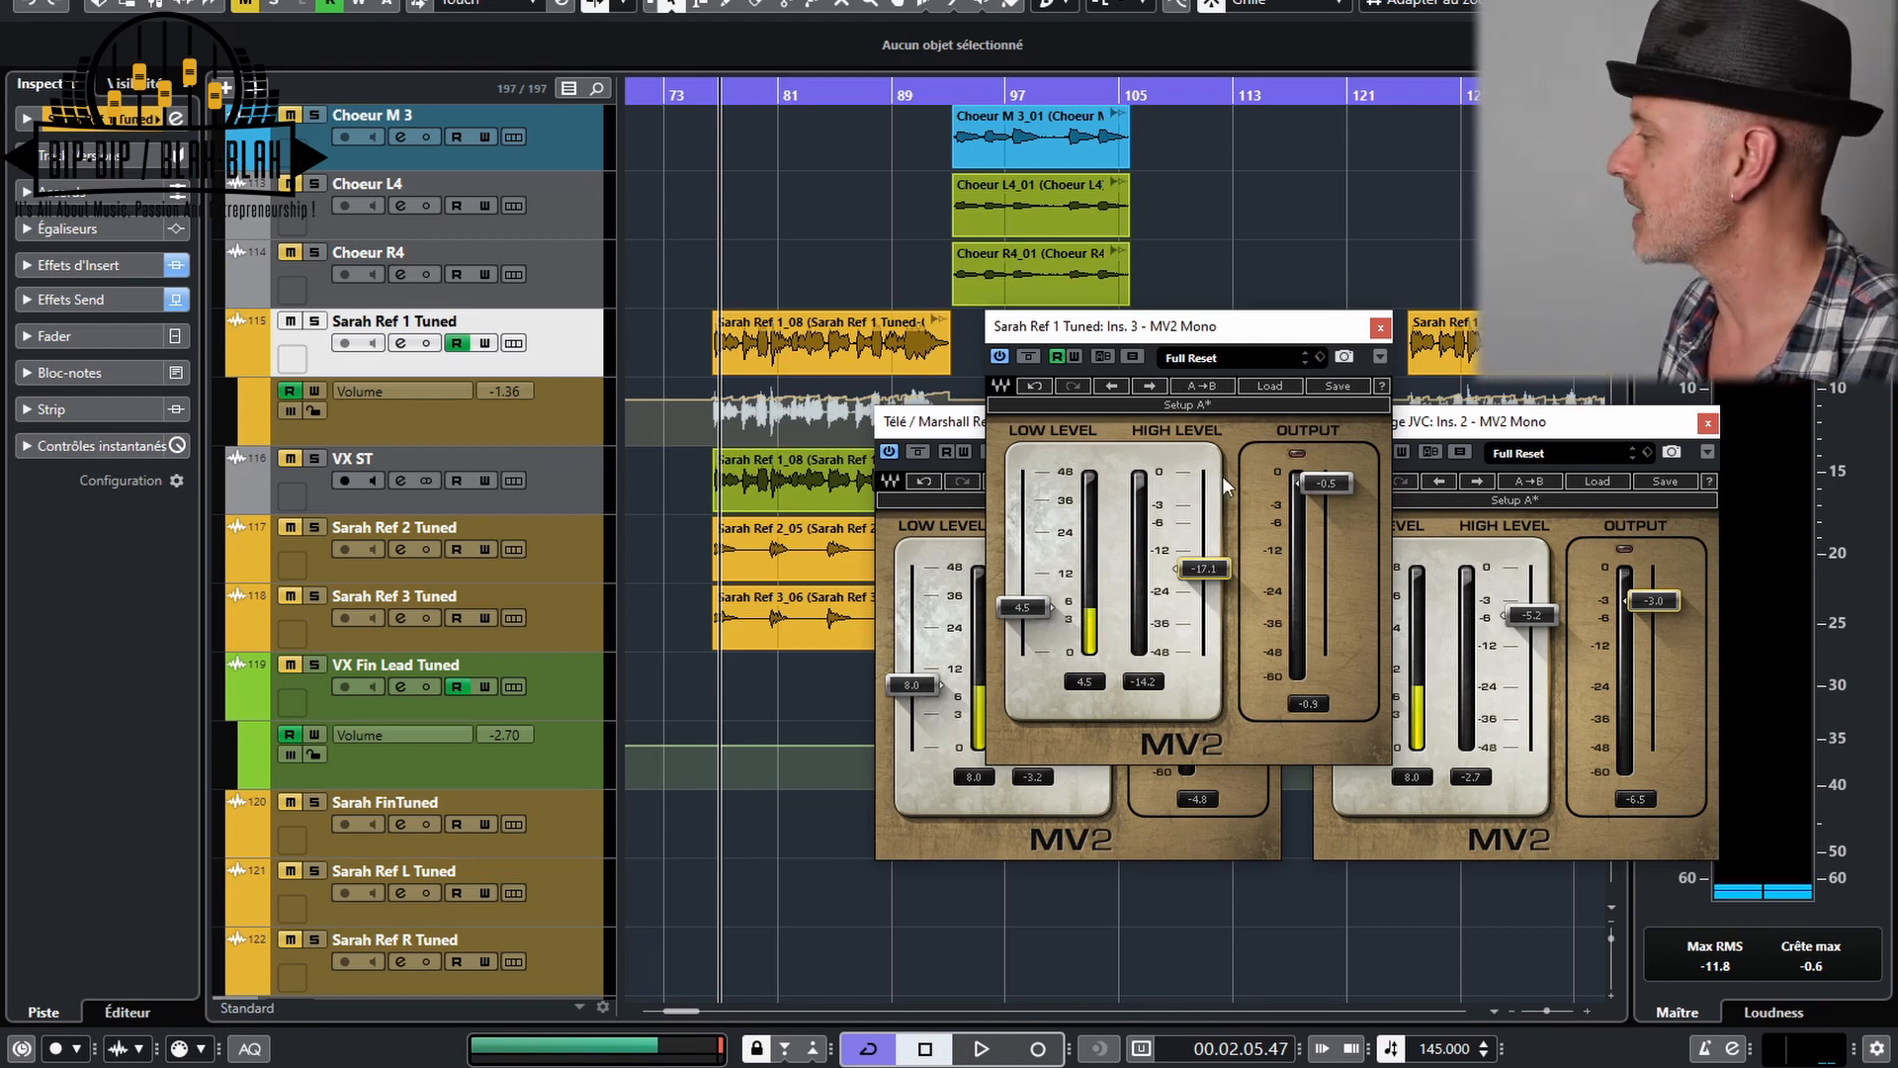
Move the vocal track's MV2 window clear of the Strat / Orange JVC MV2 window
{"action": "left_click", "coordinate": [1325, 491]}
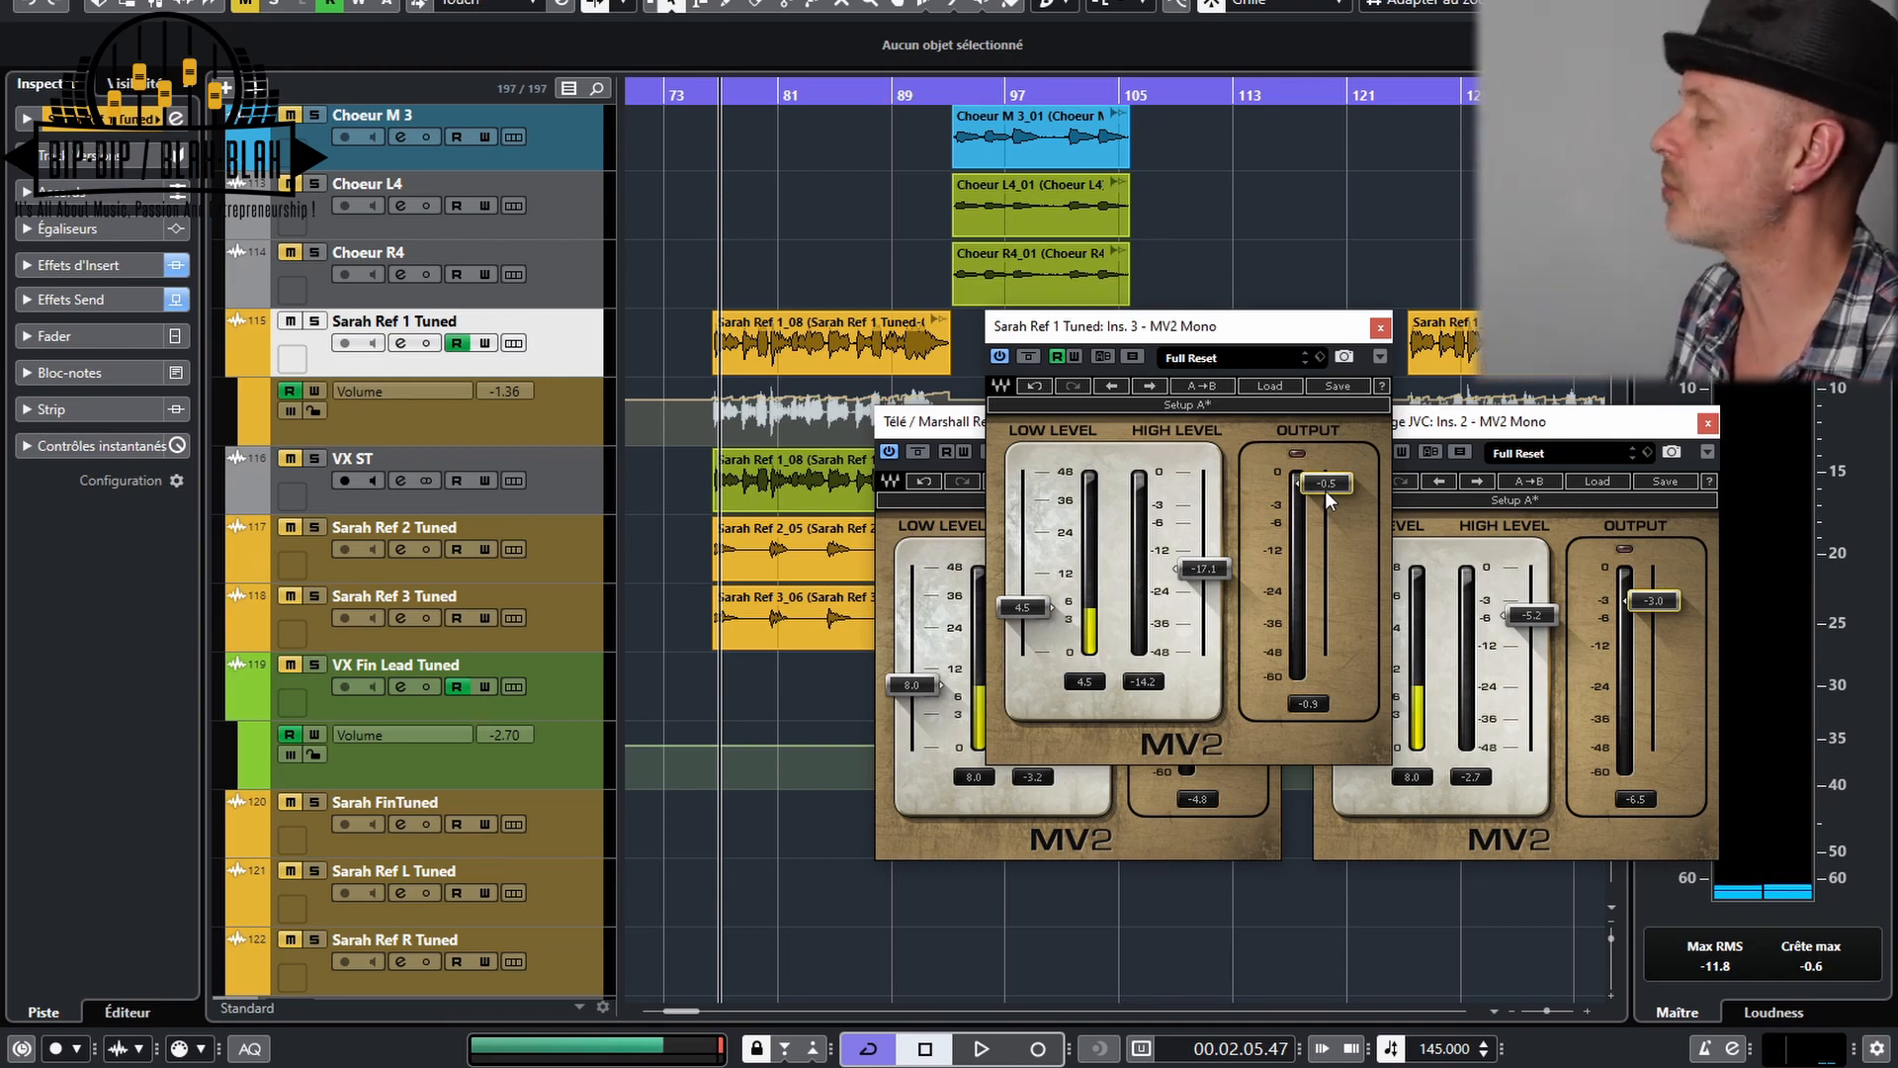
{"action": "left_click_drag", "start_coordinate": [1255, 330], "coordinate": [1161, 290]}
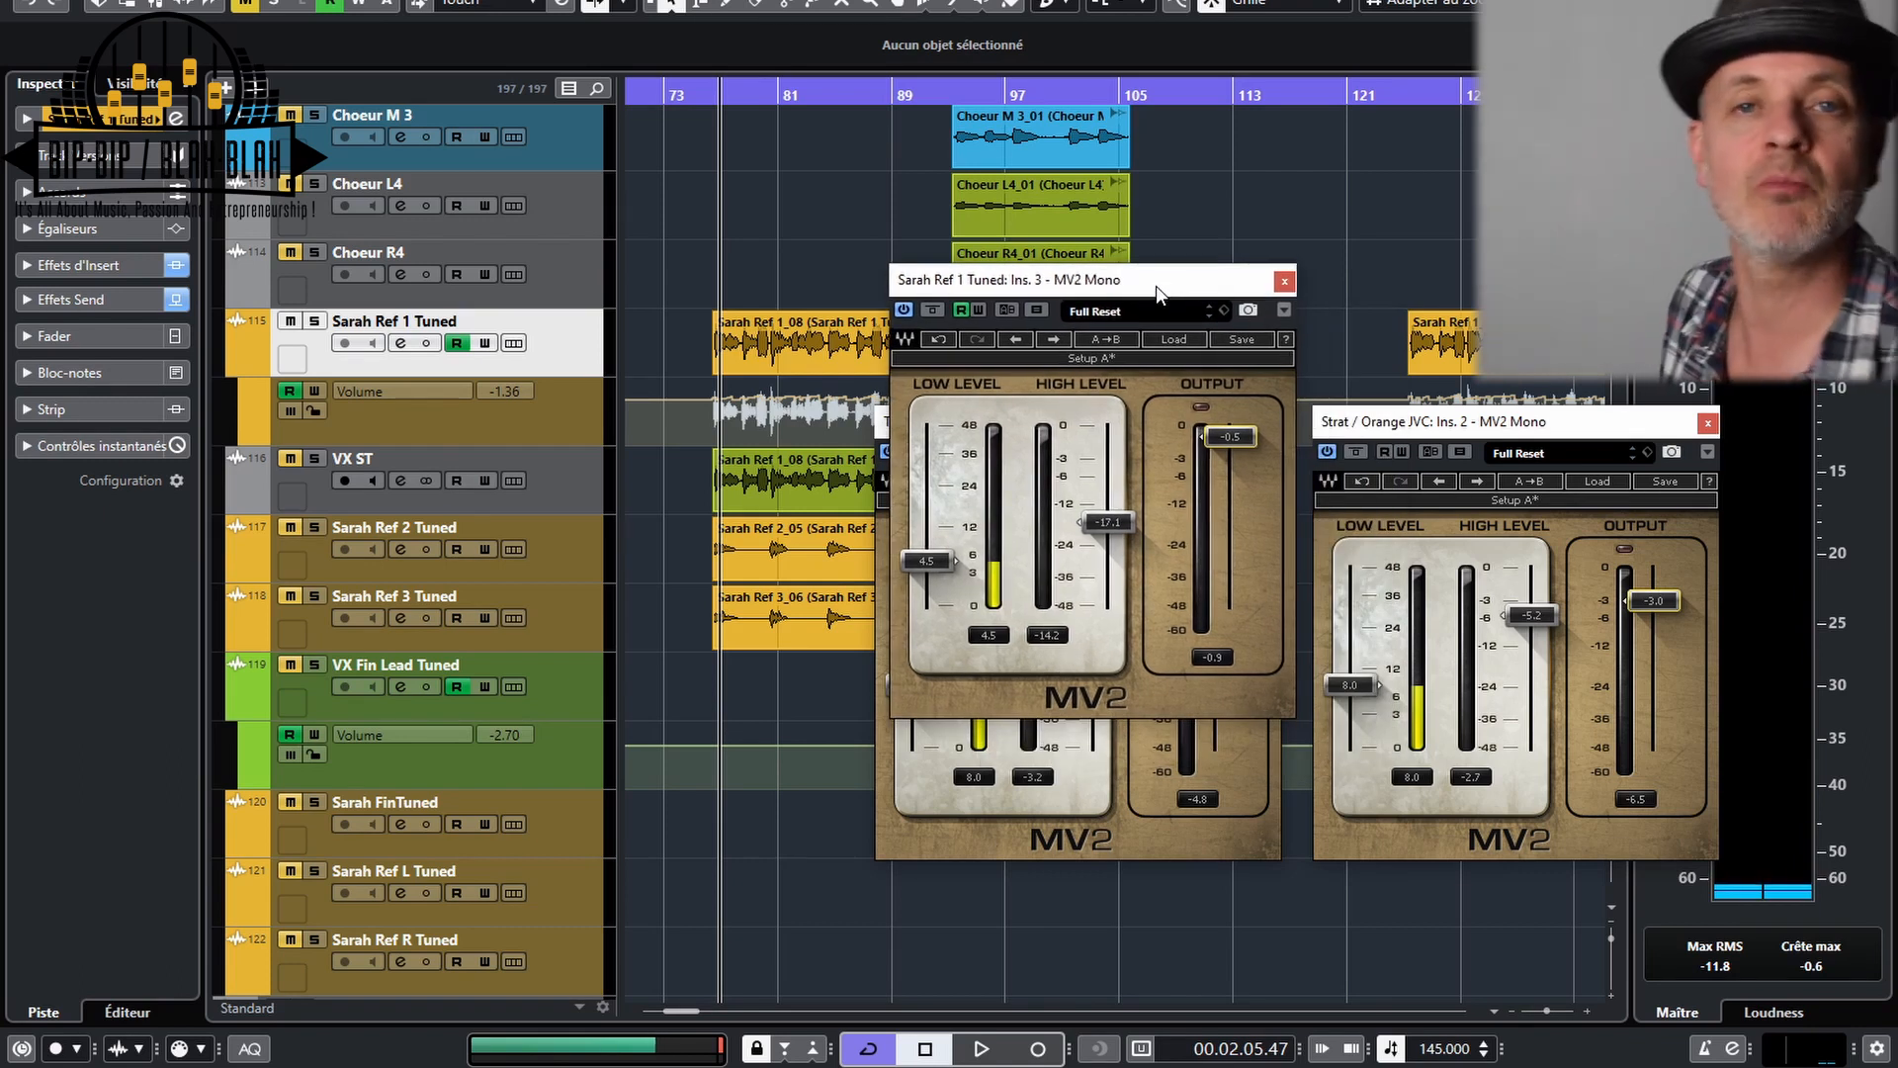